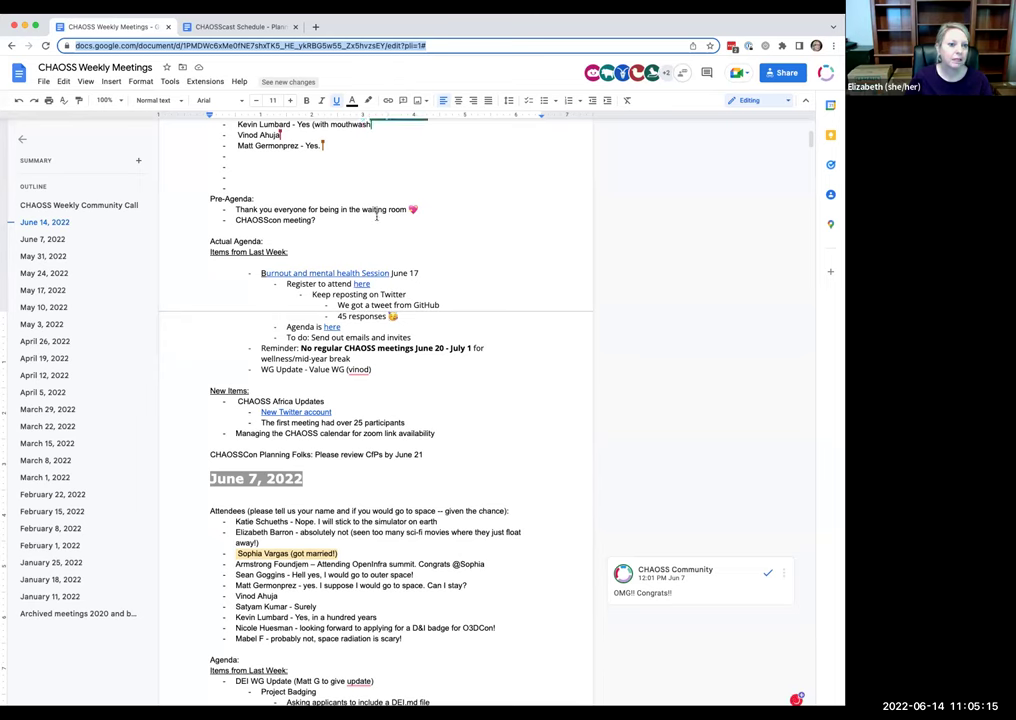
# Scroll up to the June 14 attendee list in the CHAOSS Weekly Meetings agenda.
pyautogui.scroll(4, 286, 357)
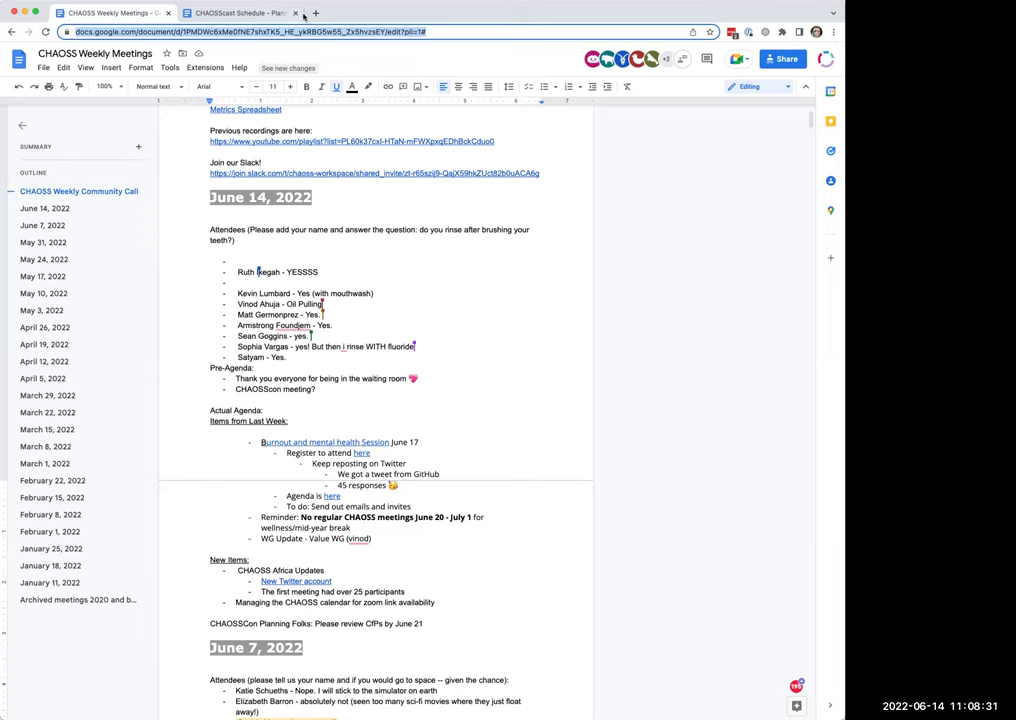
# Close the CHAOSScast Schedule tab and resume editing the June 14 agenda.
pyautogui.click(295, 13)
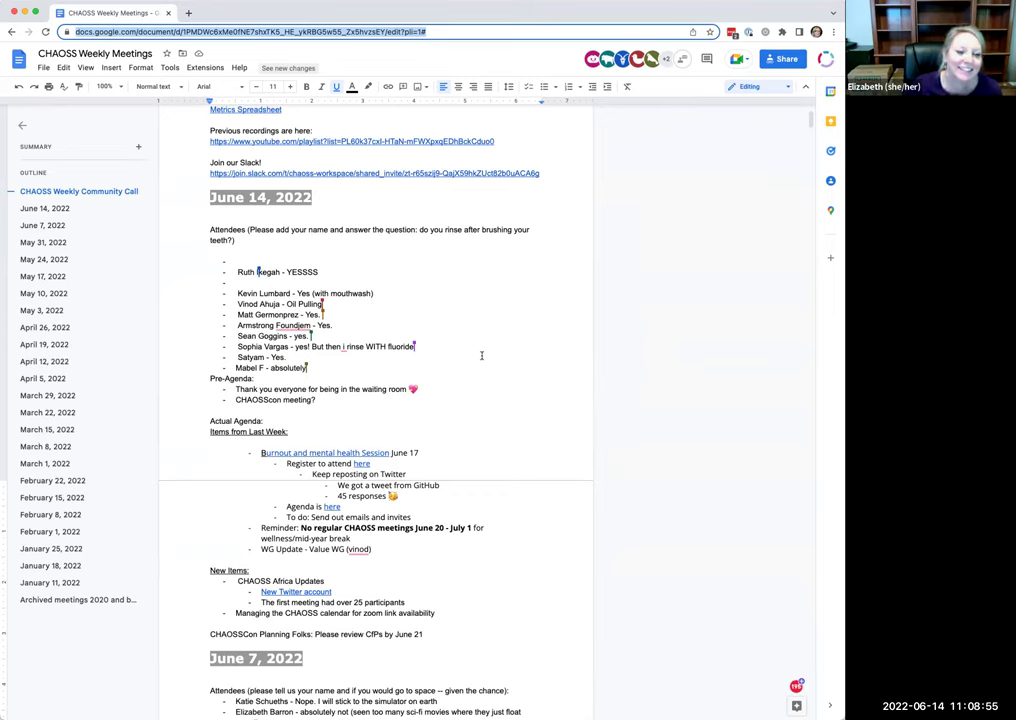
pyautogui.click(397, 315)
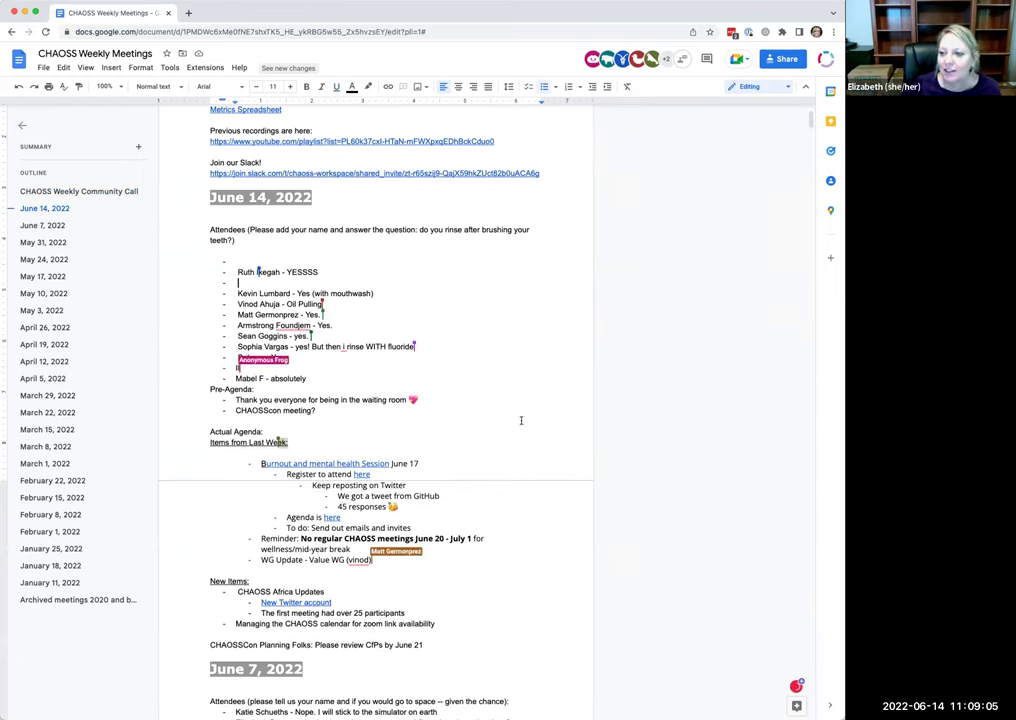
pyautogui.scroll(-1, 521, 420)
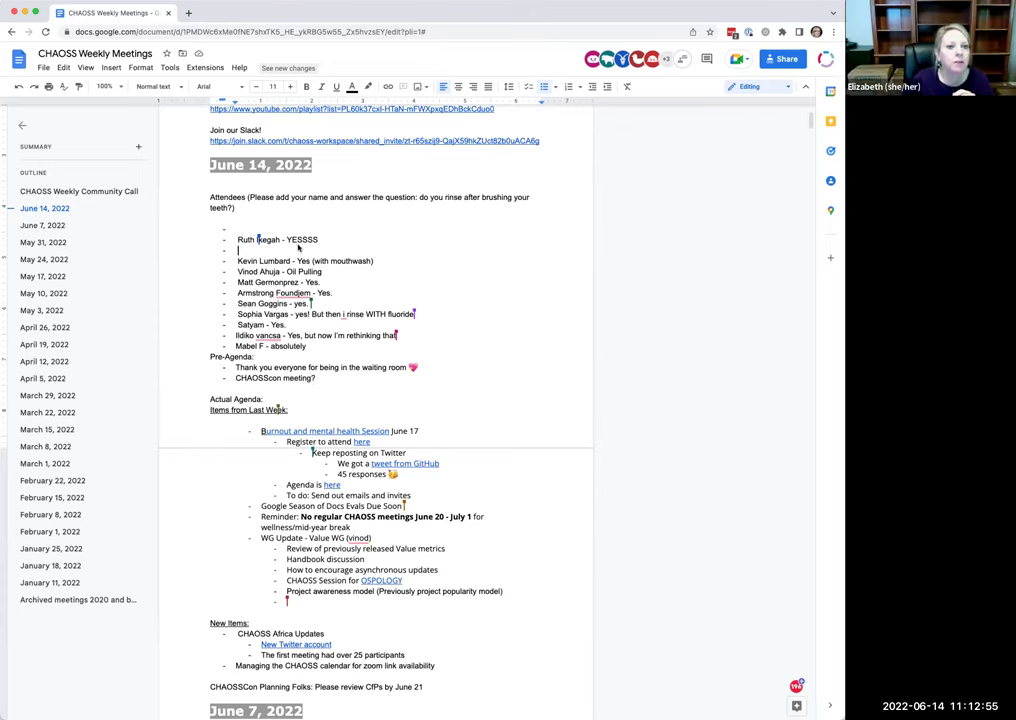
# Insert an empty line above the Pre-Agenda heading, below the June 14 attendee list.
pyautogui.scroll(-2, 430, 205)
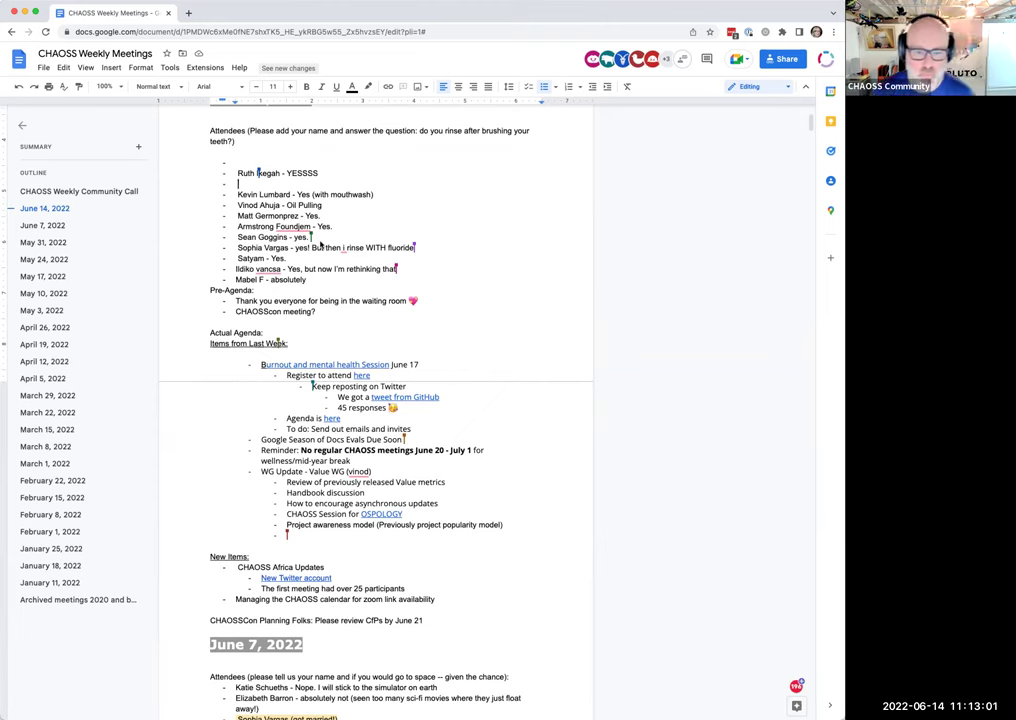
pyautogui.scroll(1, 245, 262)
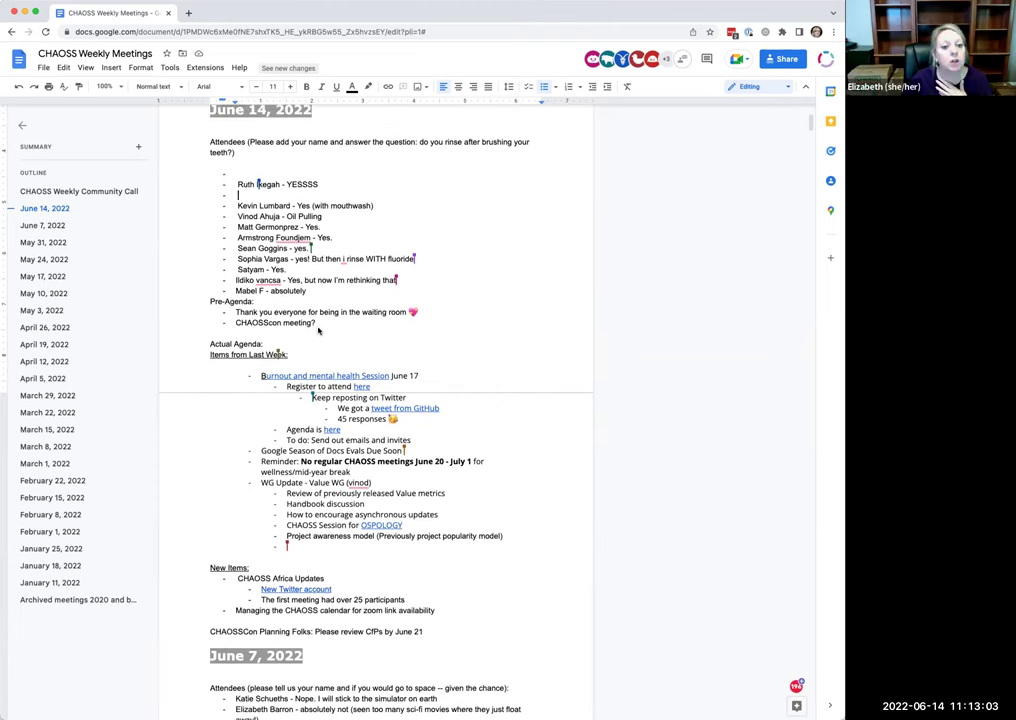
pyautogui.click(210, 301)
pyautogui.press('Return')
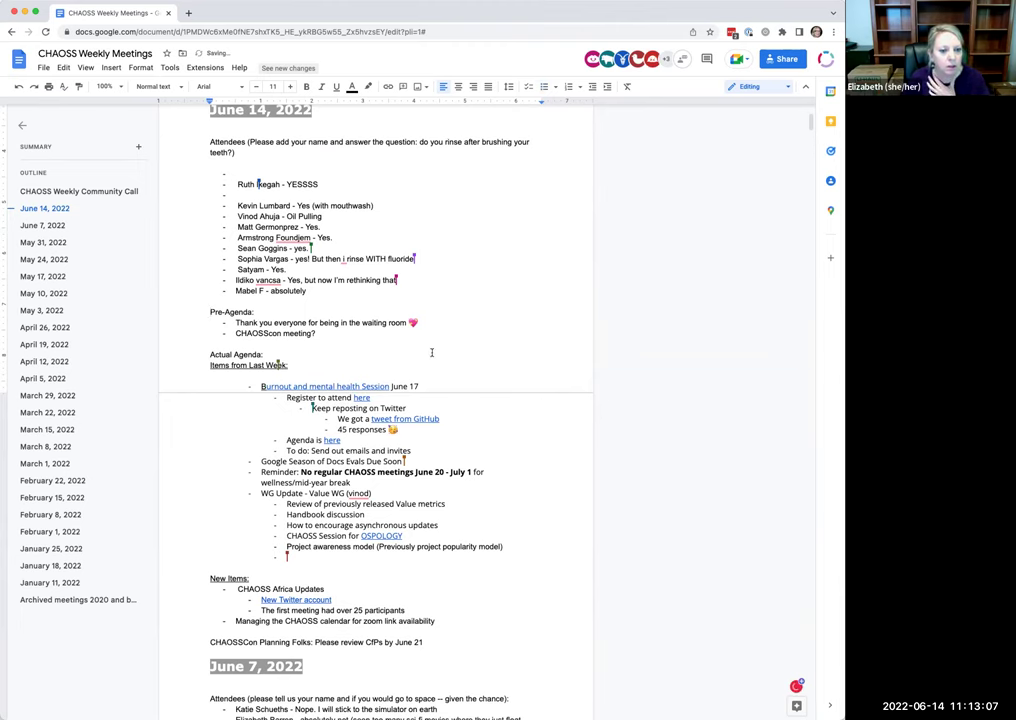
pyautogui.scroll(-3, 390, 360)
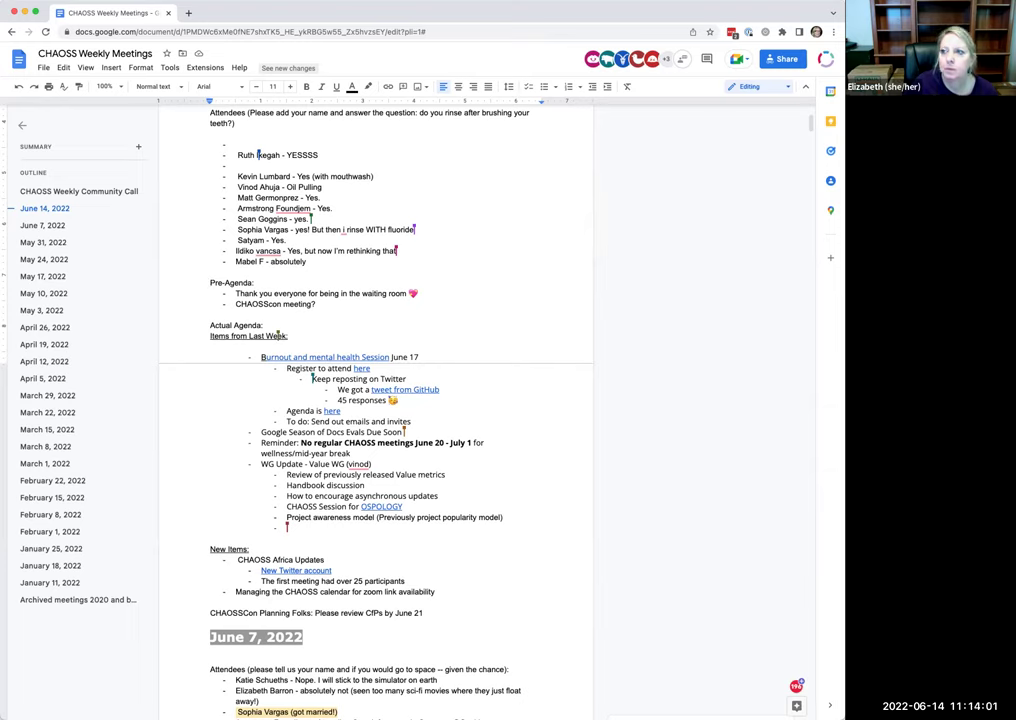
pyautogui.moveTo(360, 464)
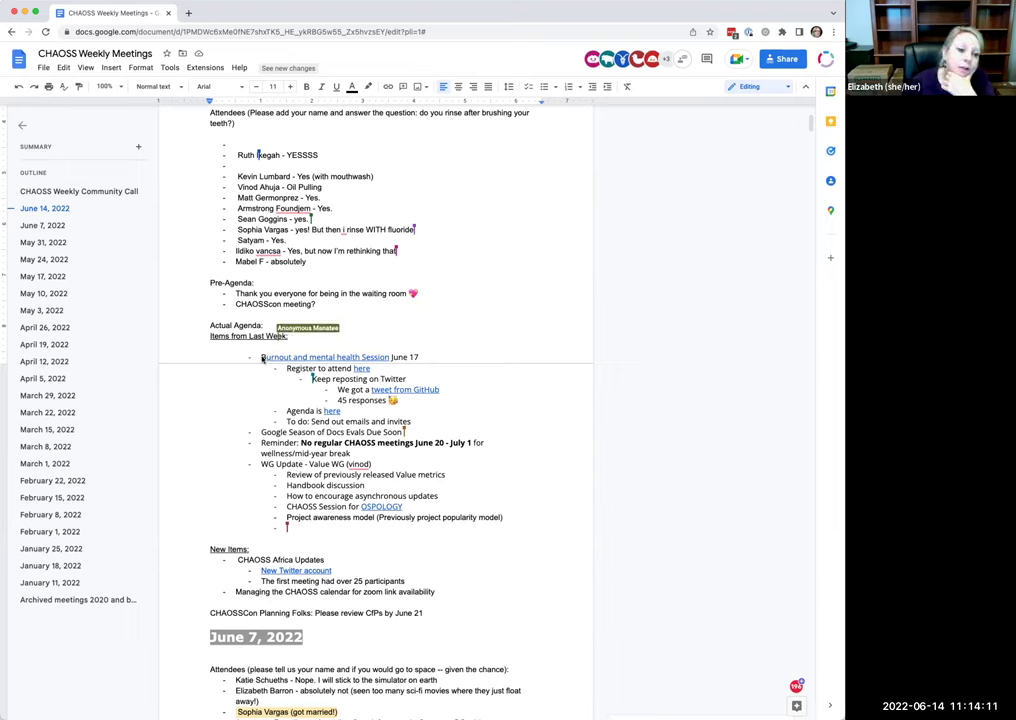
pyautogui.moveTo(261, 357); pyautogui.dragTo(420, 357)
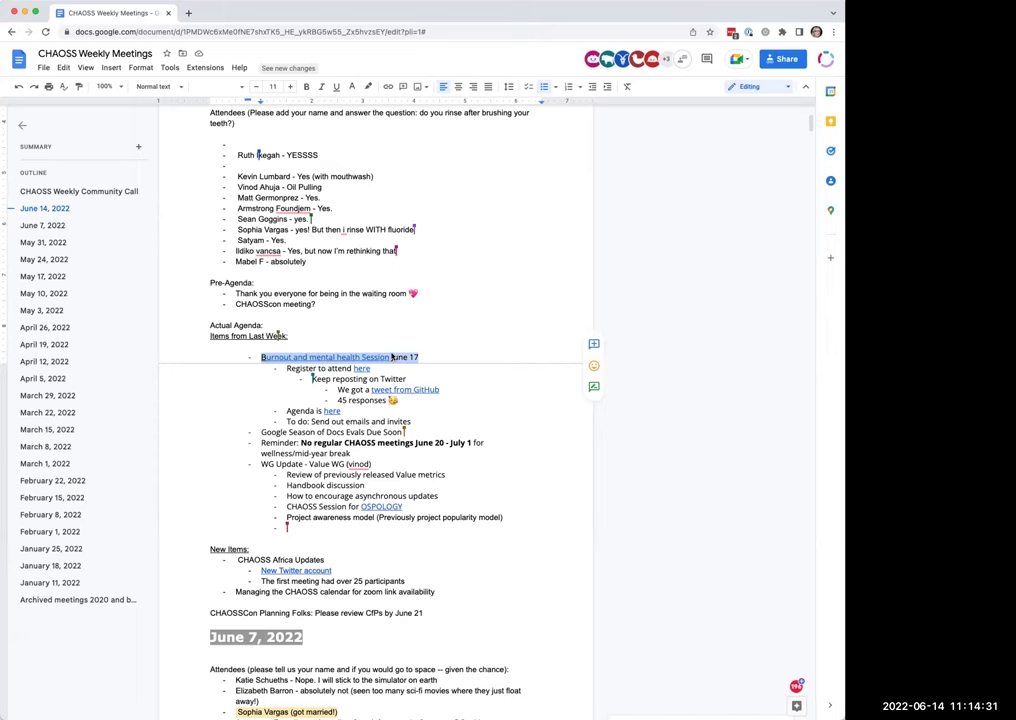
pyautogui.scroll(-1, 392, 356)
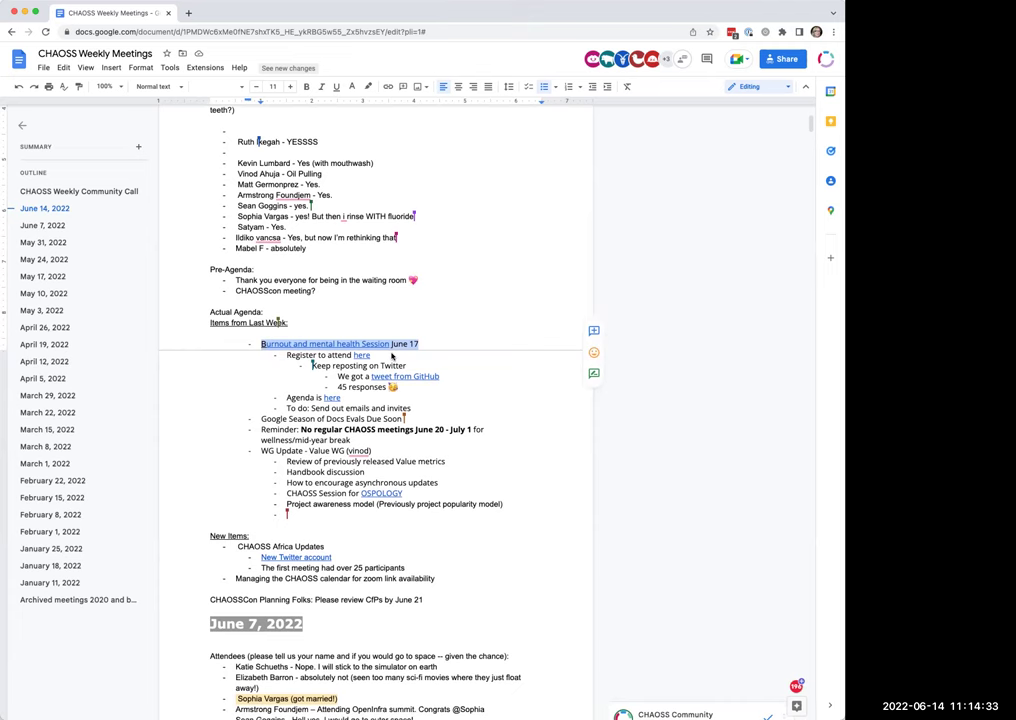
pyautogui.scroll(-1, 388, 365)
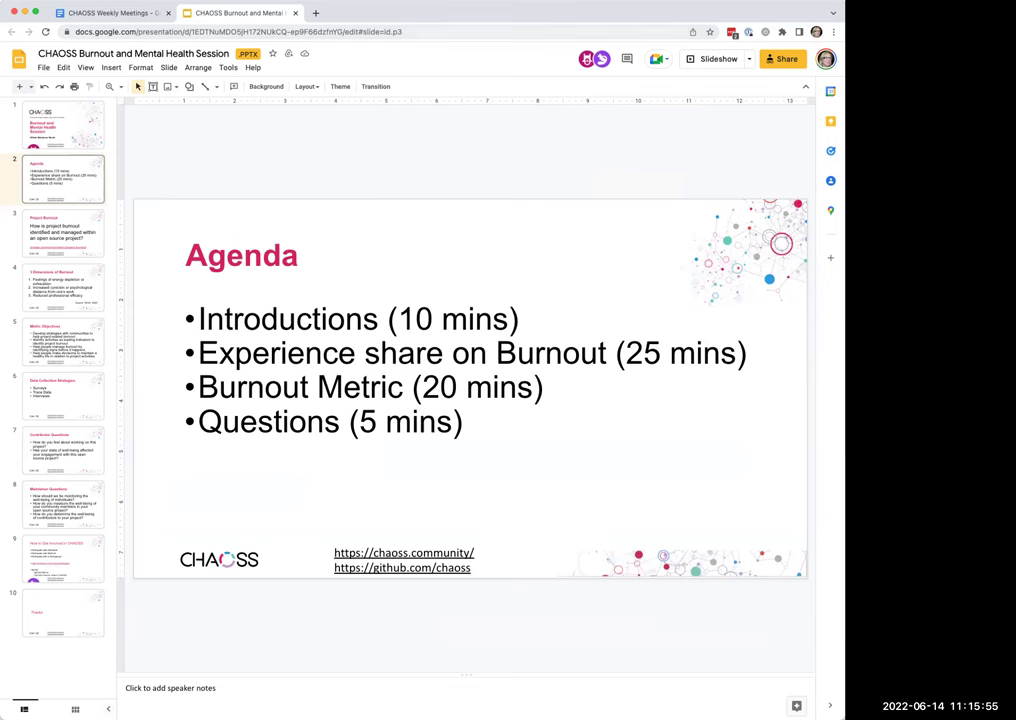
# Return from the burnout session deck to the CHAOSS Weekly Meetings notes.
pyautogui.click(104, 18)
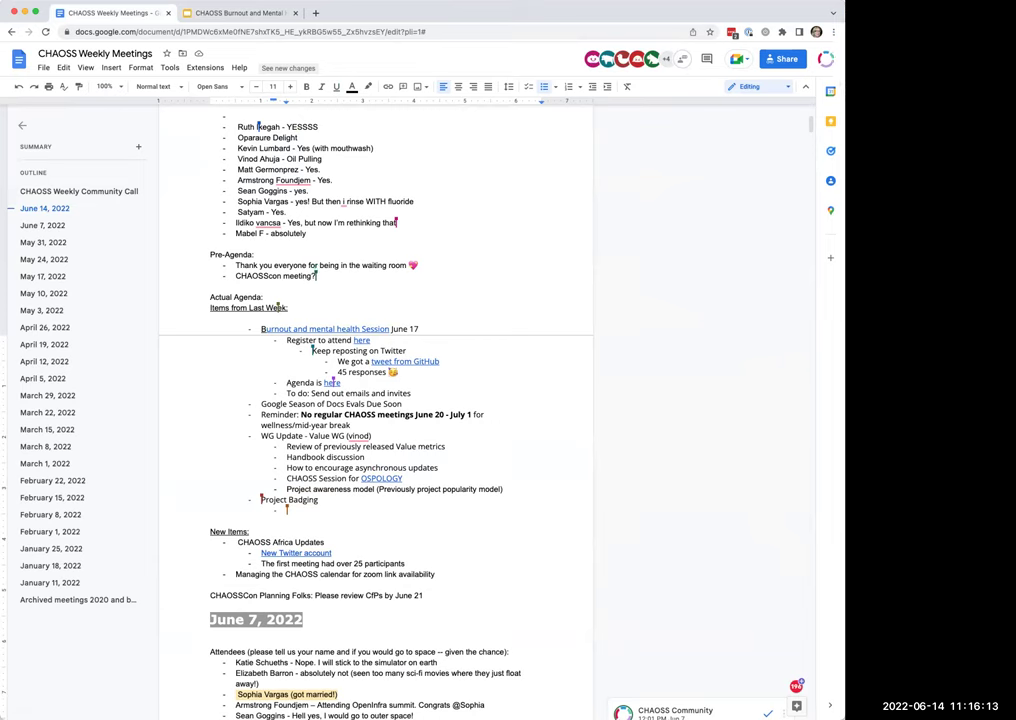
# Place the cursor on the empty sub-bullet under Project Badging.
pyautogui.click(562, 410)
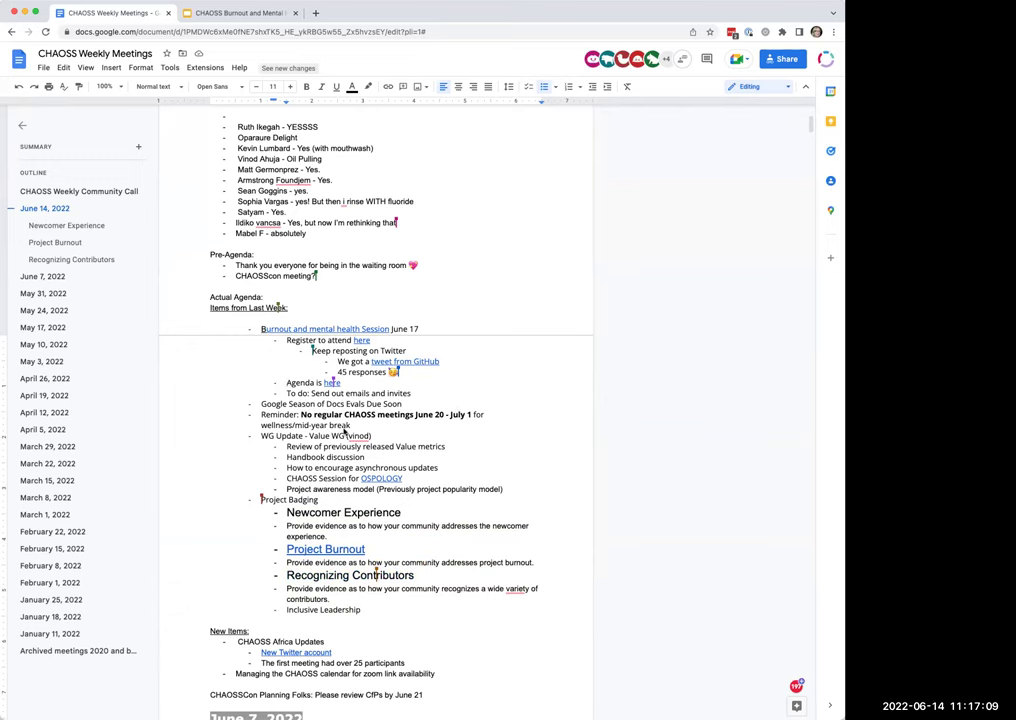
# Scroll down through the pasted Project Badging categories.
pyautogui.scroll(-1, 345, 432)
pyautogui.scroll(-3, 345, 432)
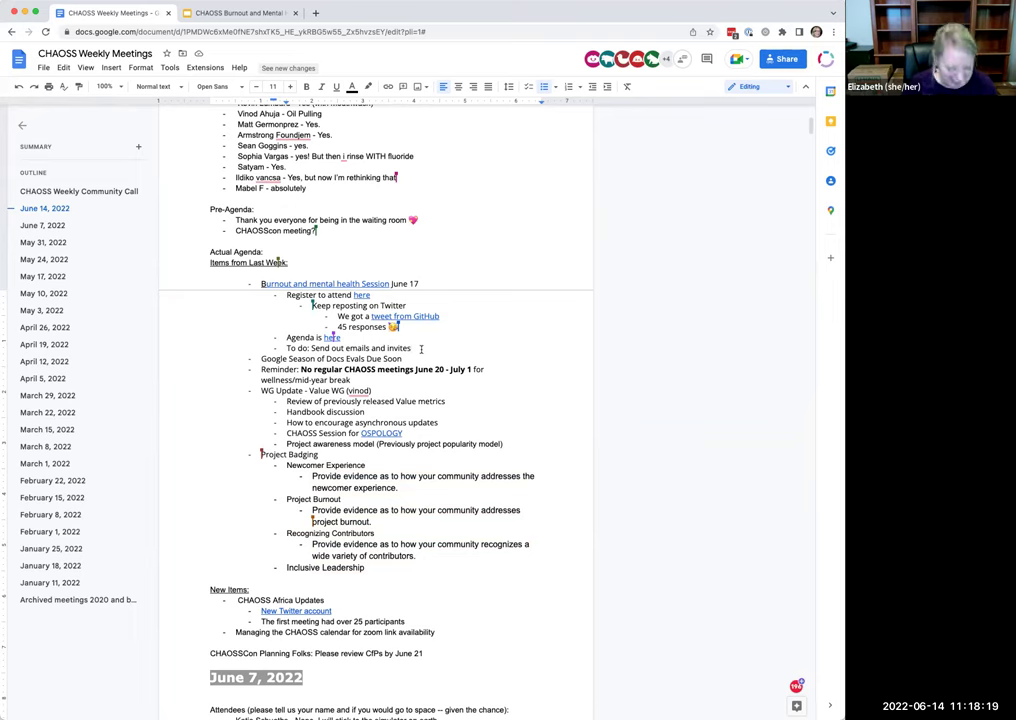
# Add a bullet under the burnout session to-do naming a co-host, then return to the deck.
pyautogui.press('Return')
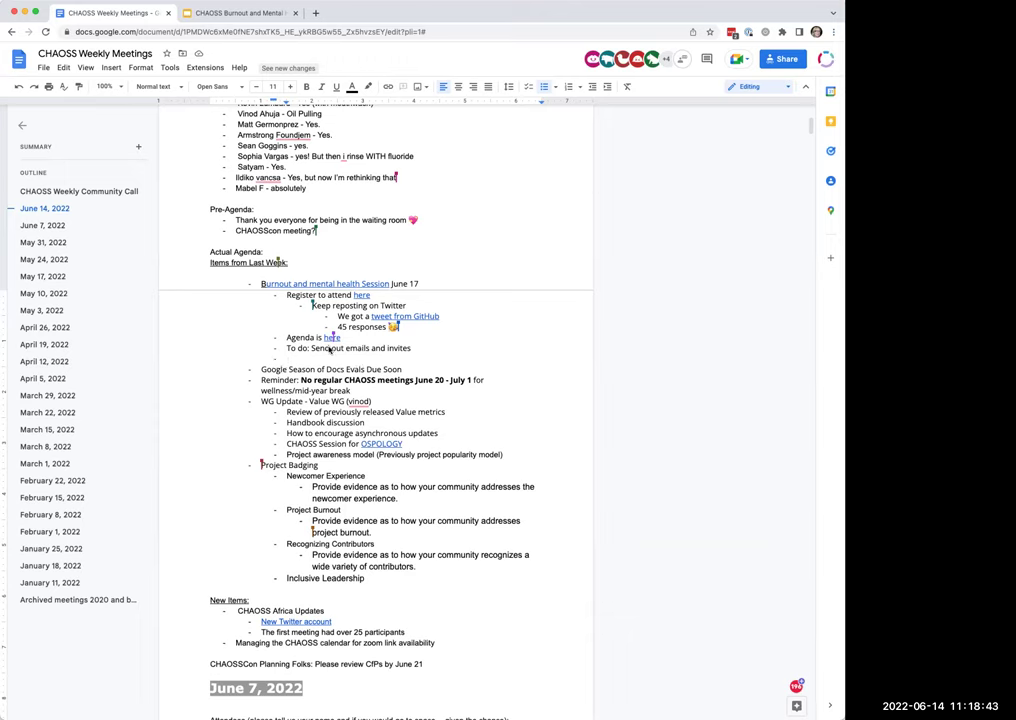
pyautogui.click(297, 361)
pyautogui.write('Elizabeth can be co-host')
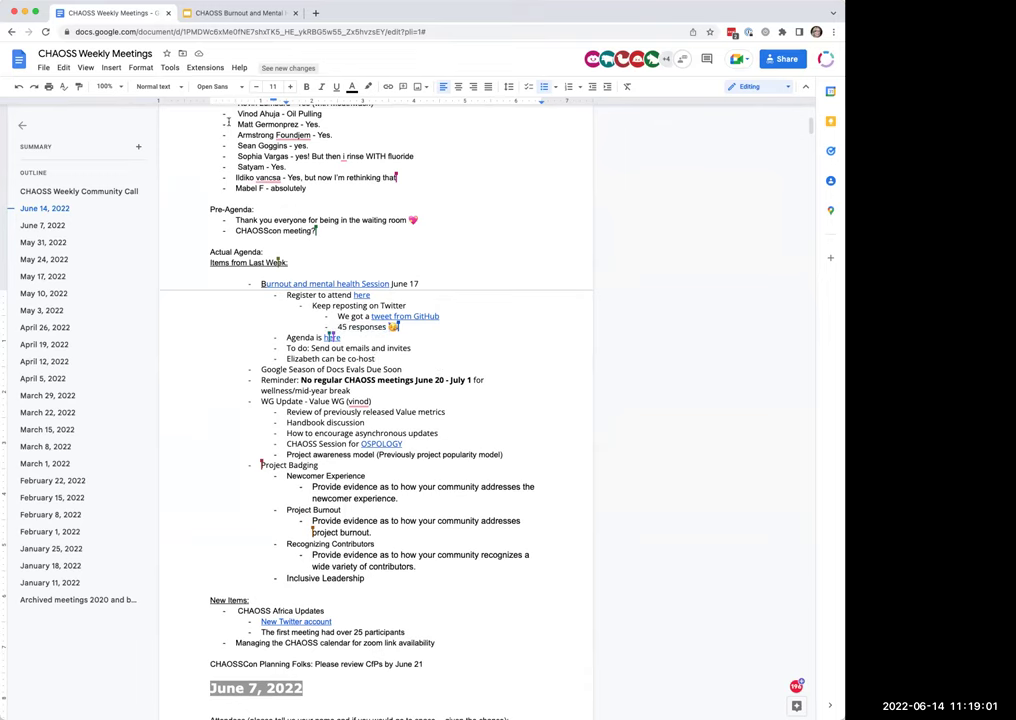
pyautogui.click(236, 14)
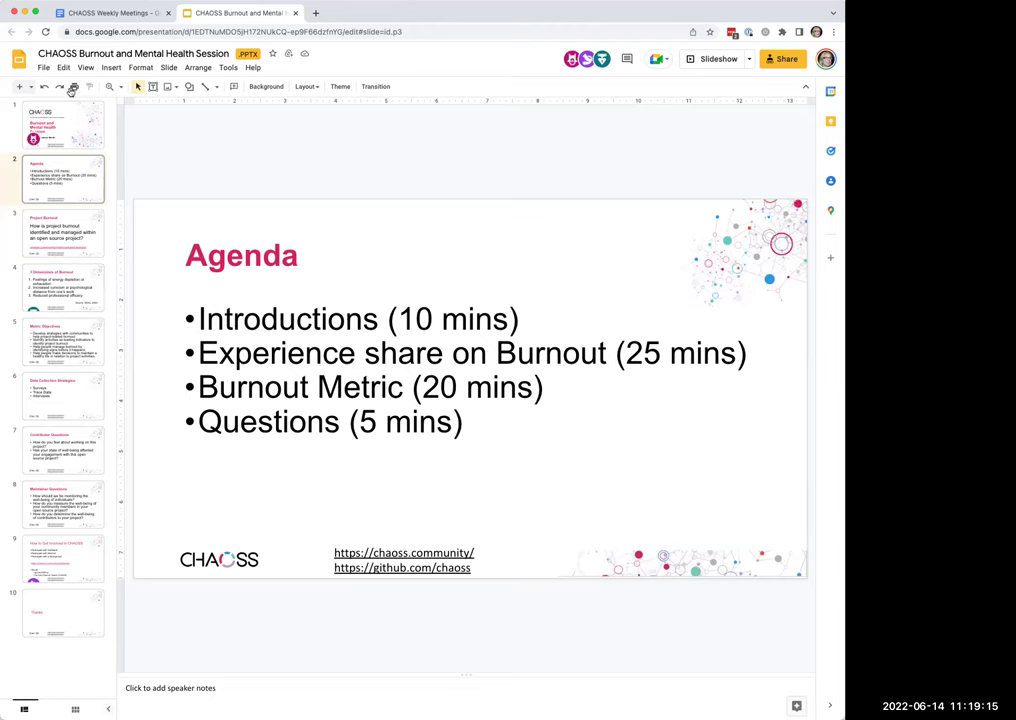
# Switch back to the CHAOSS Weekly Meetings agenda in Google Docs.
pyautogui.click(109, 15)
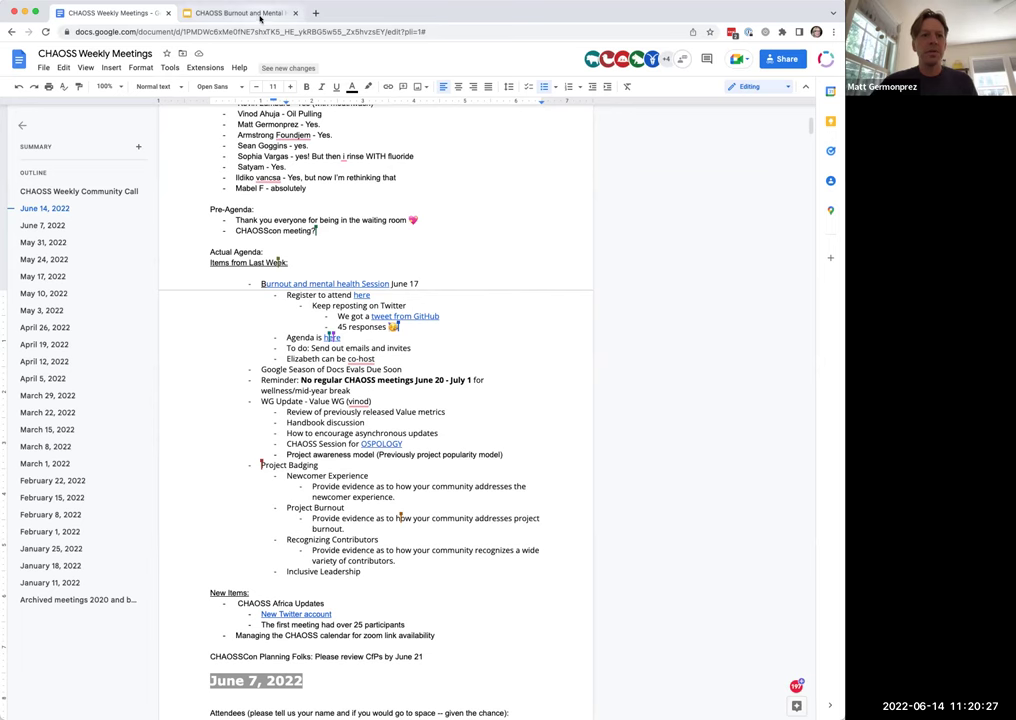
# Browse the burnout deck past Project Burnout and Metric Objectives to slide 7, Contributor Questions.
pyautogui.click(207, 14)
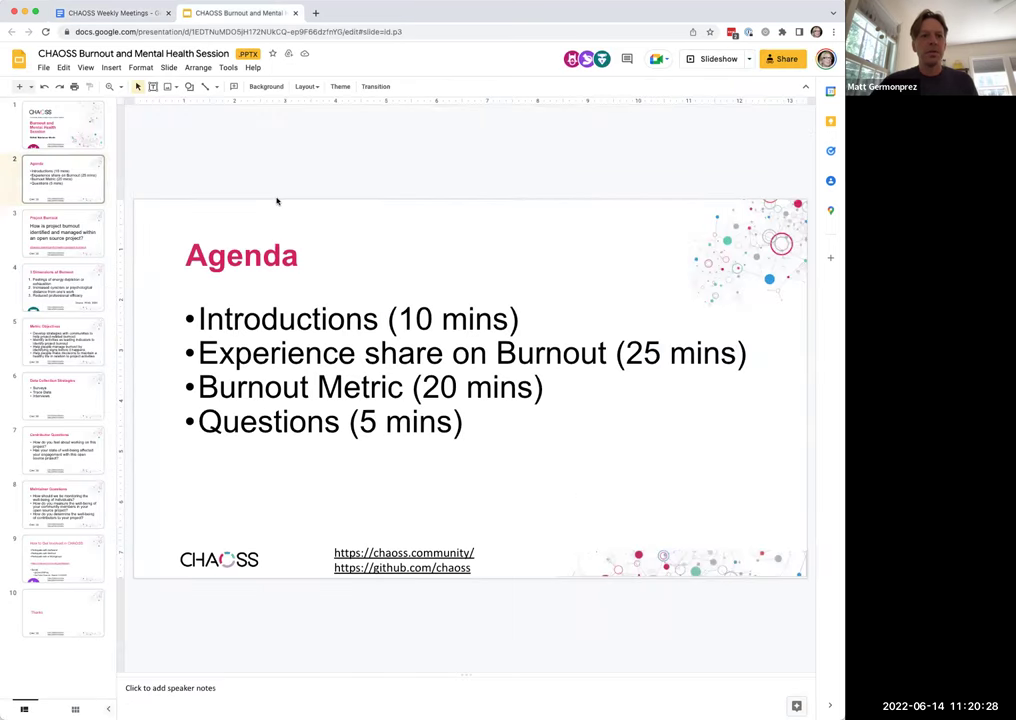
pyautogui.click(56, 232)
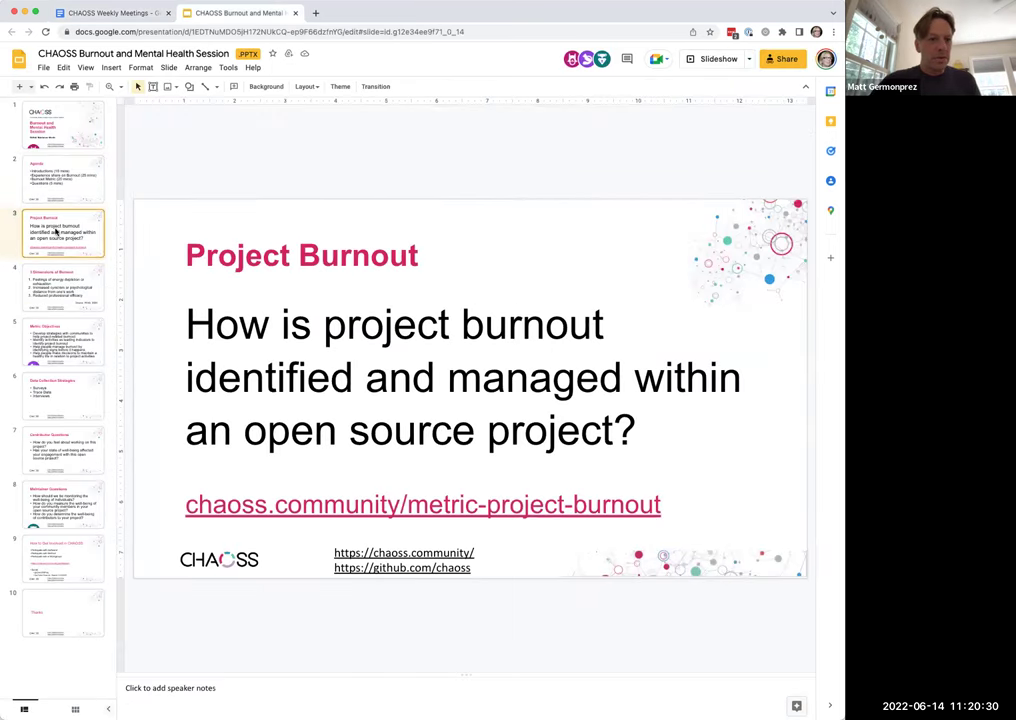
pyautogui.click(50, 296)
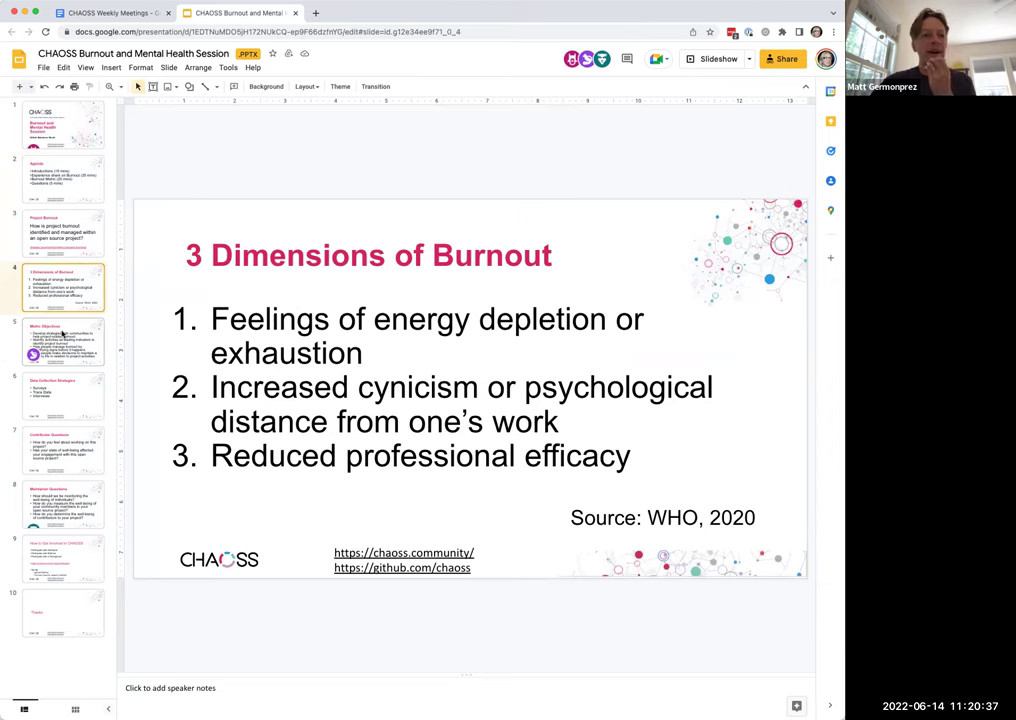
pyautogui.click(63, 334)
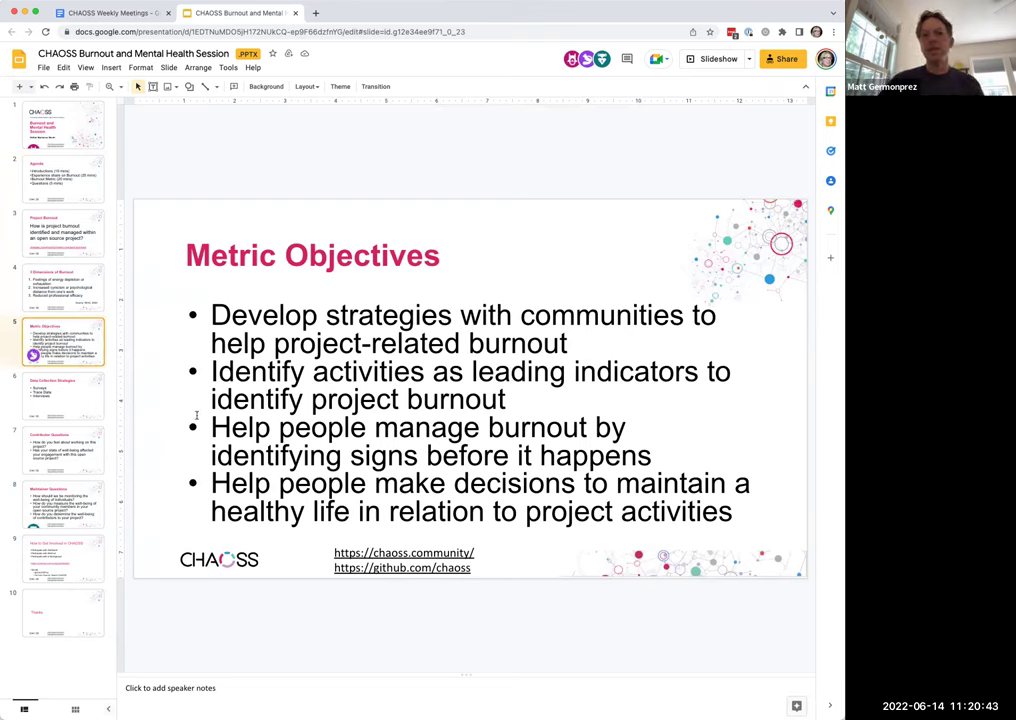
pyautogui.doubleClick(245, 428)
pyautogui.click(222, 428)
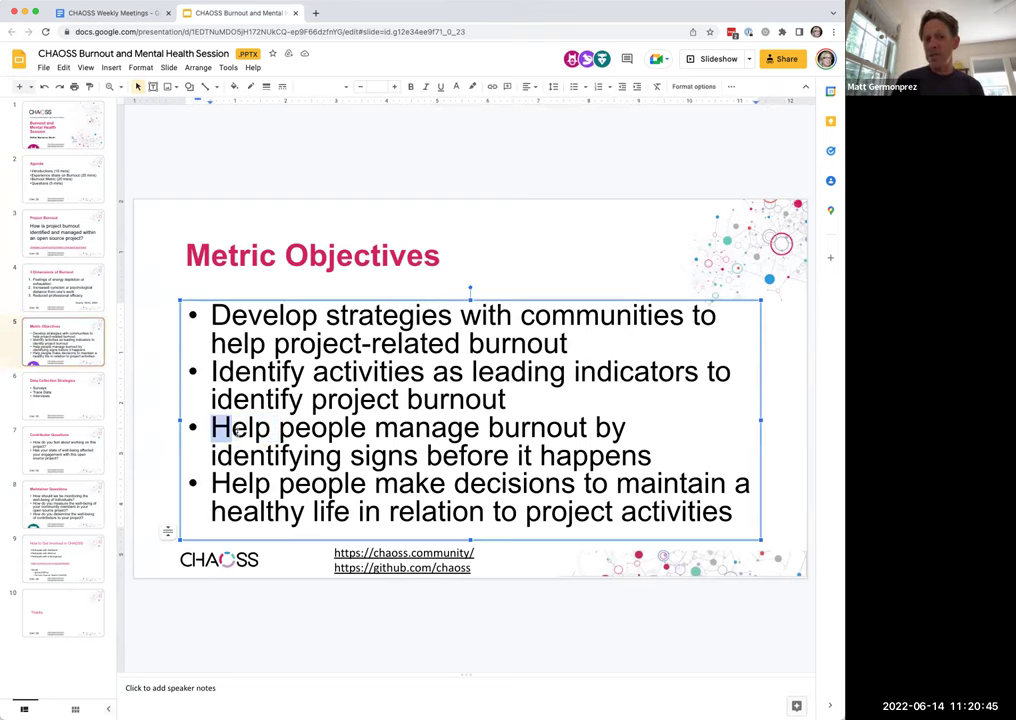
pyautogui.click(154, 272)
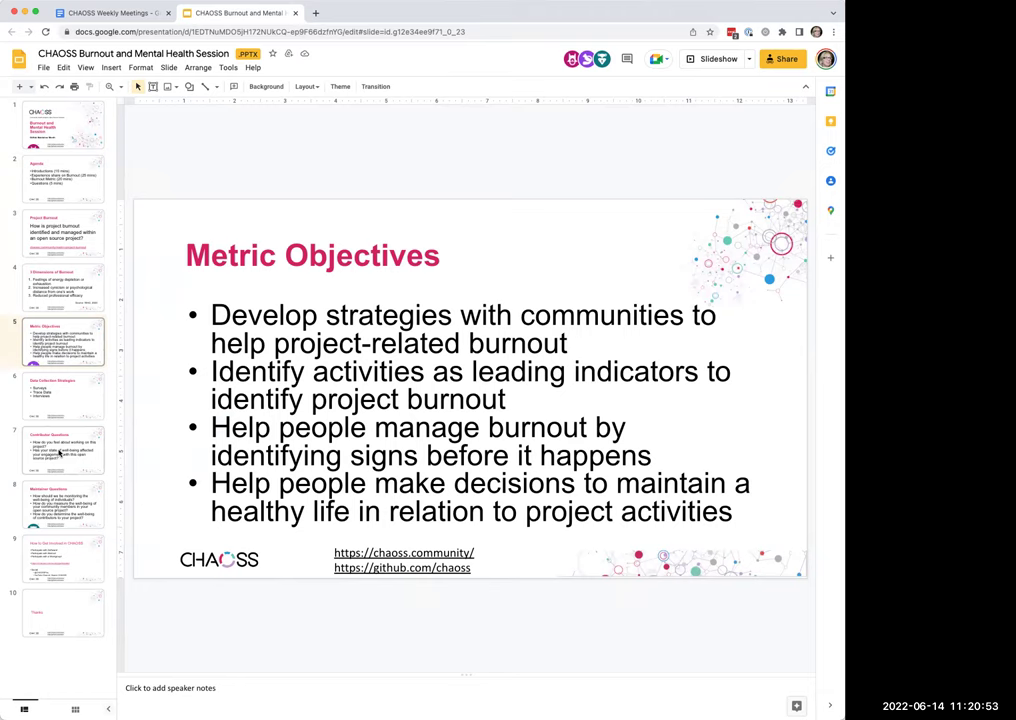
pyautogui.click(58, 444)
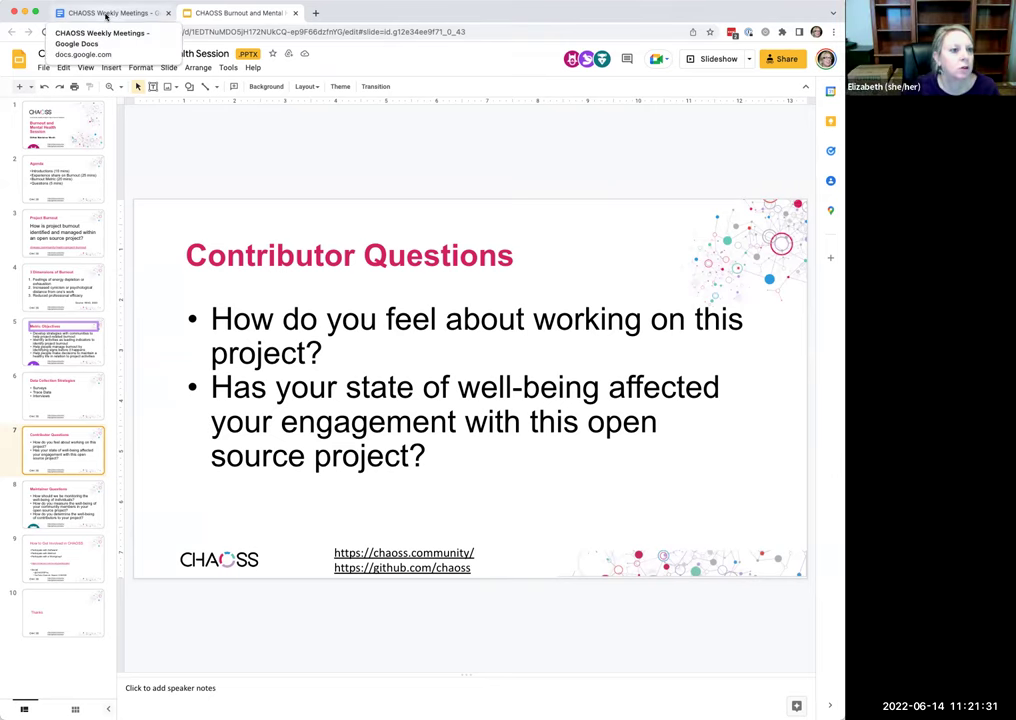
# Back in the agenda, select the Google Season of Docs Evals line under Items from Last Week.
pyautogui.click(106, 14)
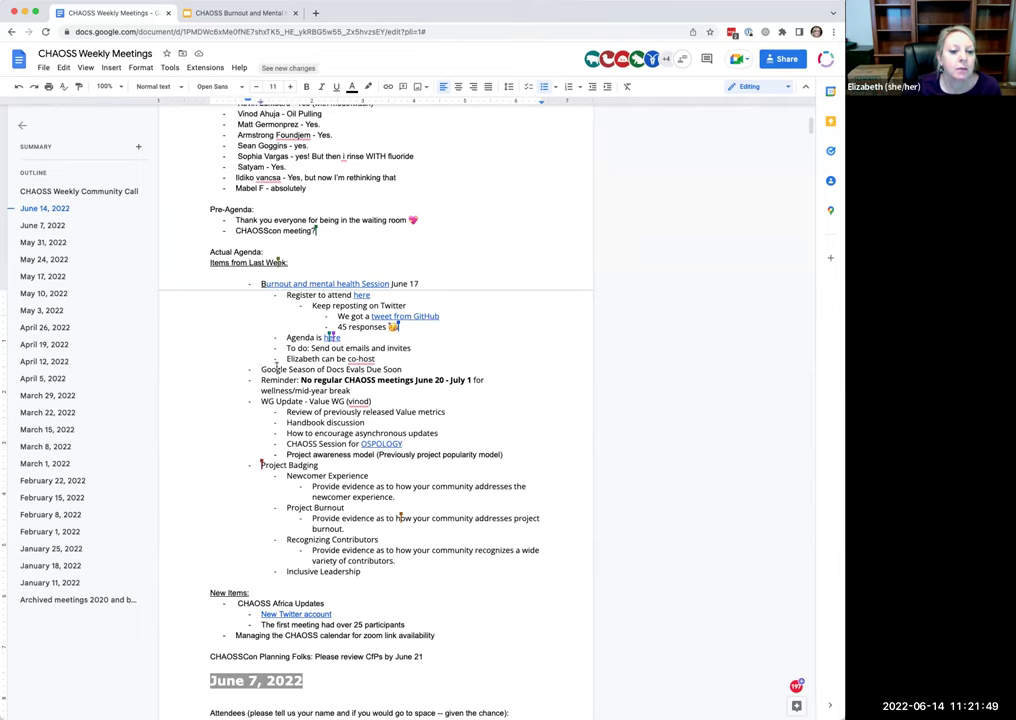
pyautogui.moveTo(260, 369); pyautogui.dragTo(405, 370)
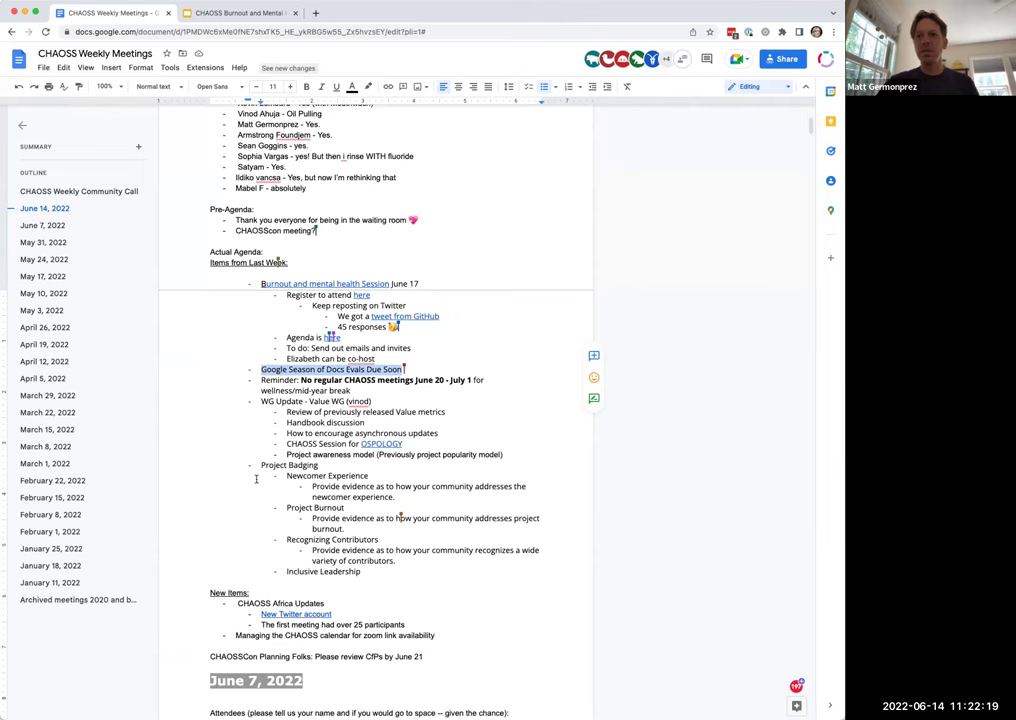
pyautogui.rightClick(345, 369)
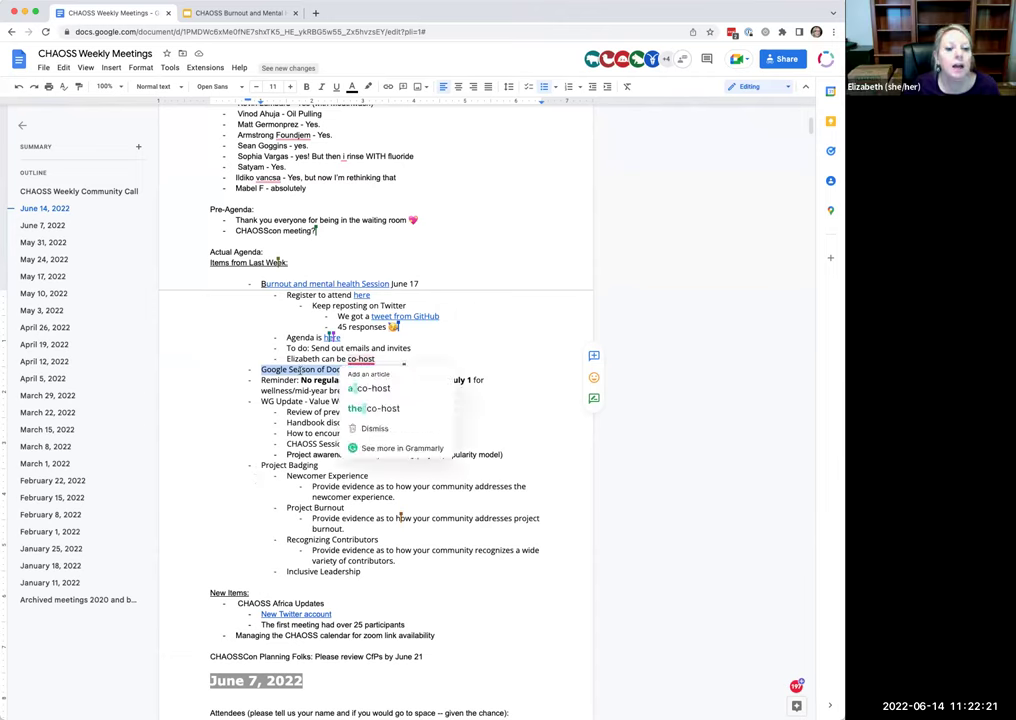
pyautogui.click(298, 373)
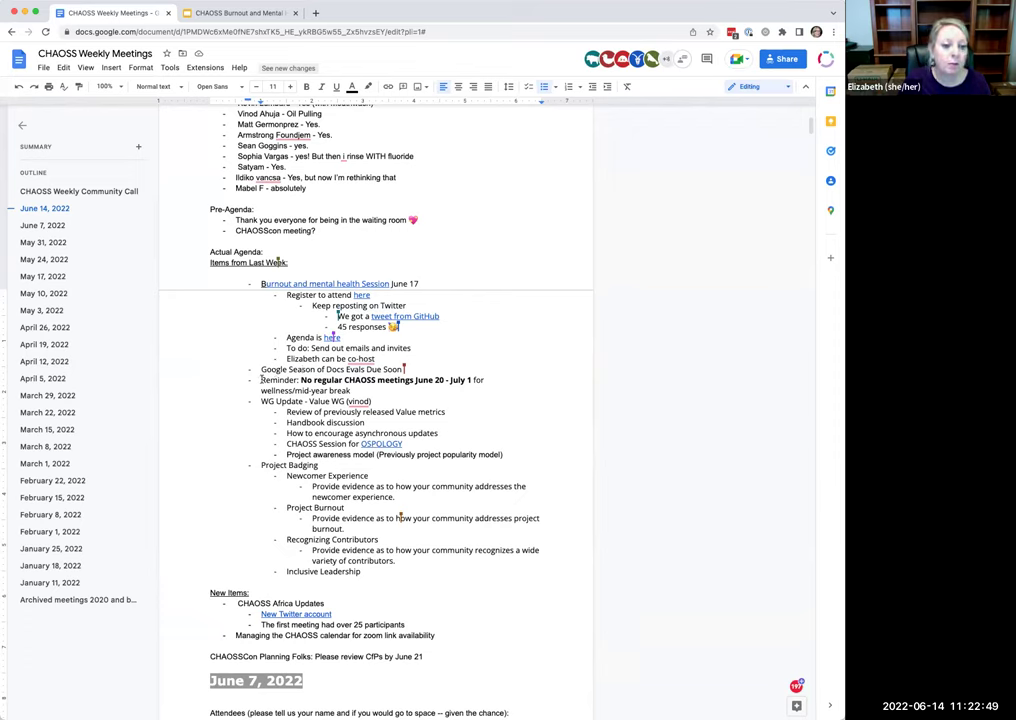
pyautogui.doubleClick(278, 380)
pyautogui.moveTo(323, 384); pyautogui.dragTo(501, 384)
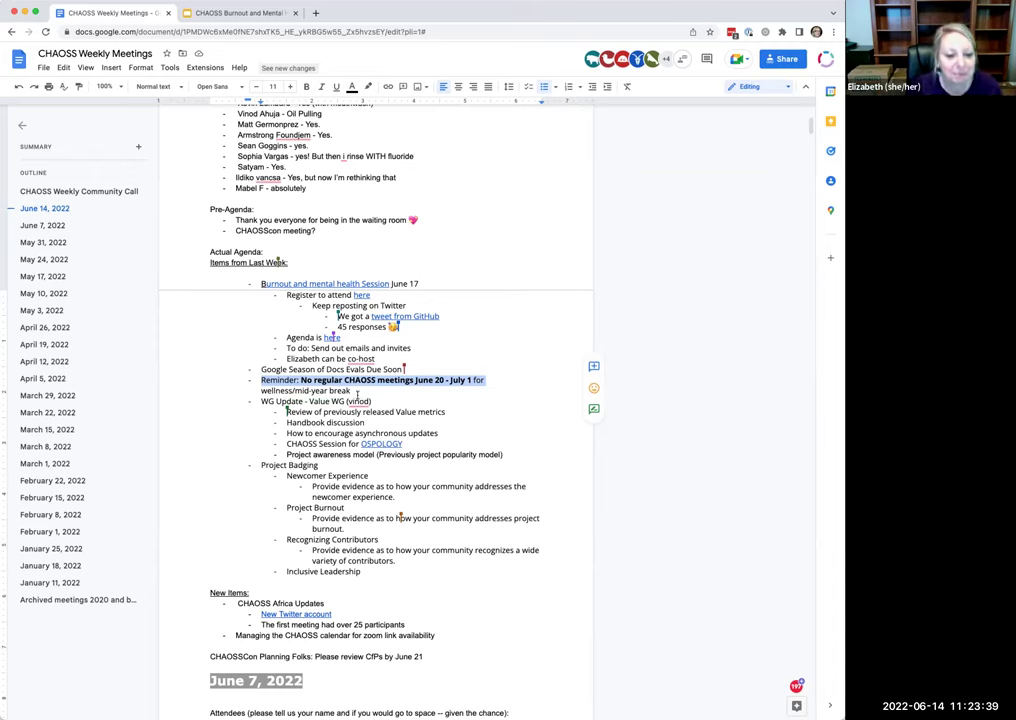
pyautogui.click(306, 389)
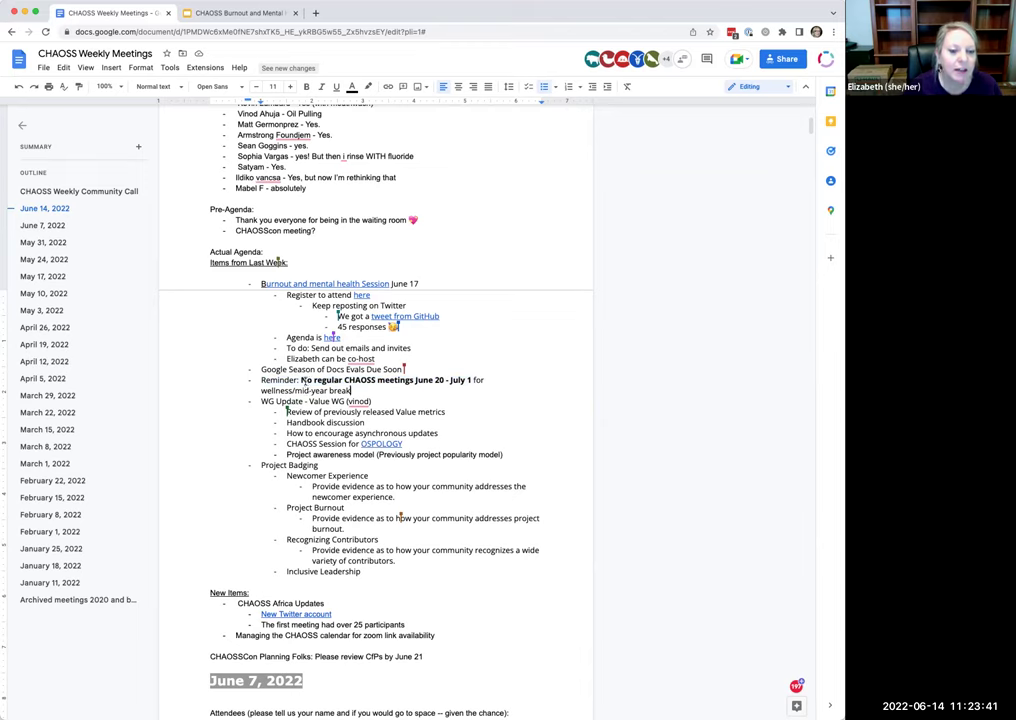
pyautogui.moveTo(301, 380); pyautogui.dragTo(358, 390)
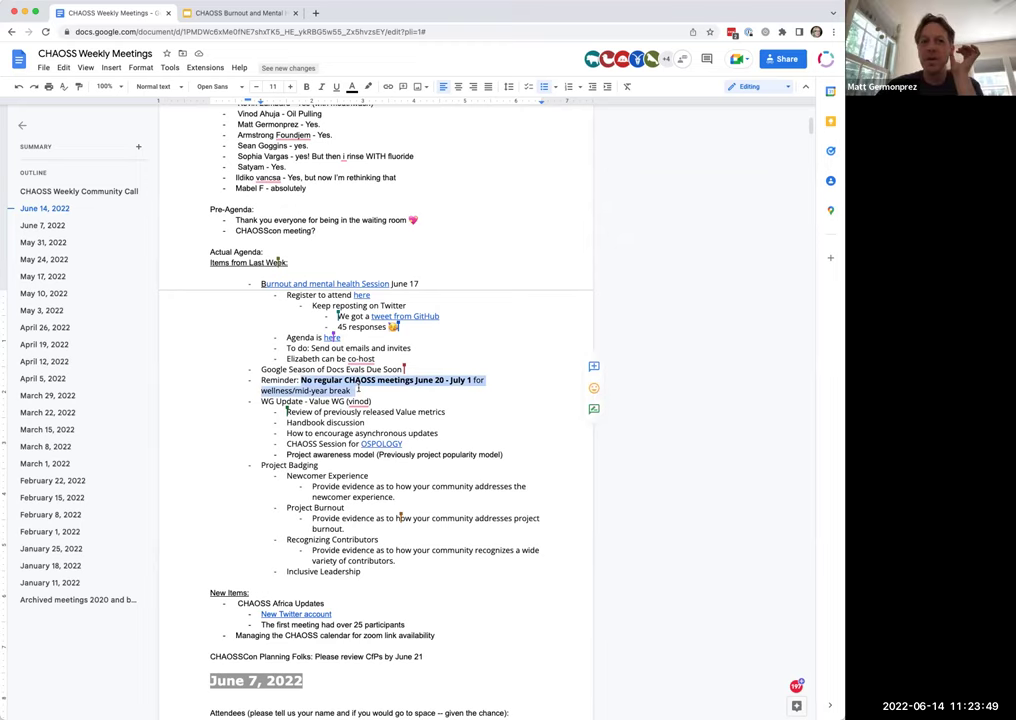
pyautogui.click(365, 390)
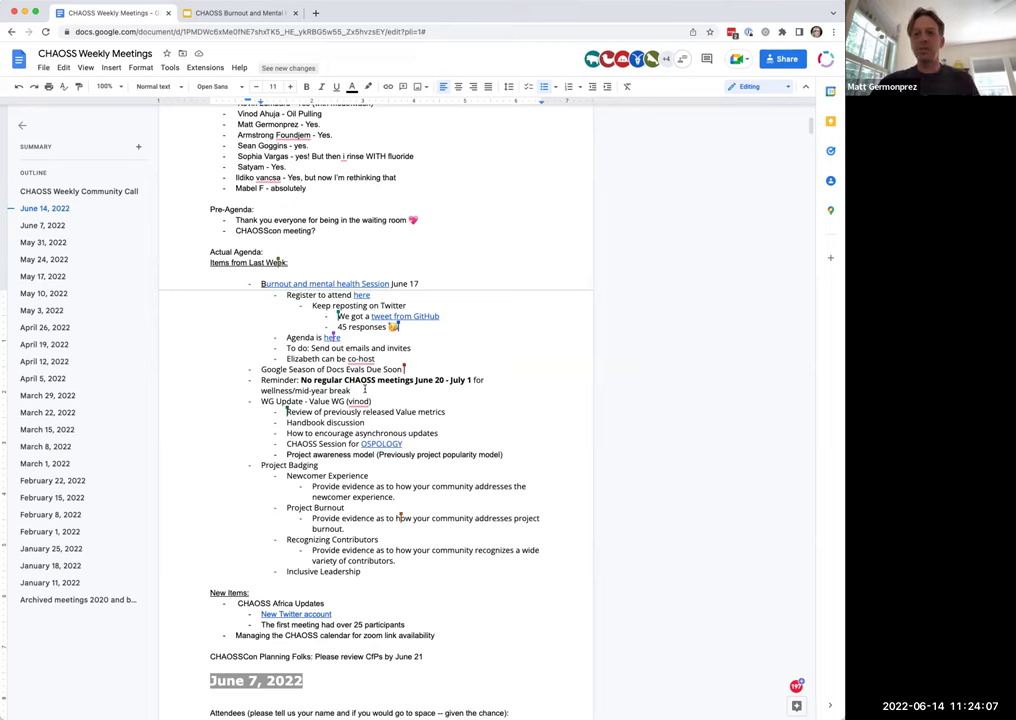
# Add sub-bullets 'We can put a message in the waiting room about this' and 'Web content meetings will continue'.
pyautogui.press('Return')
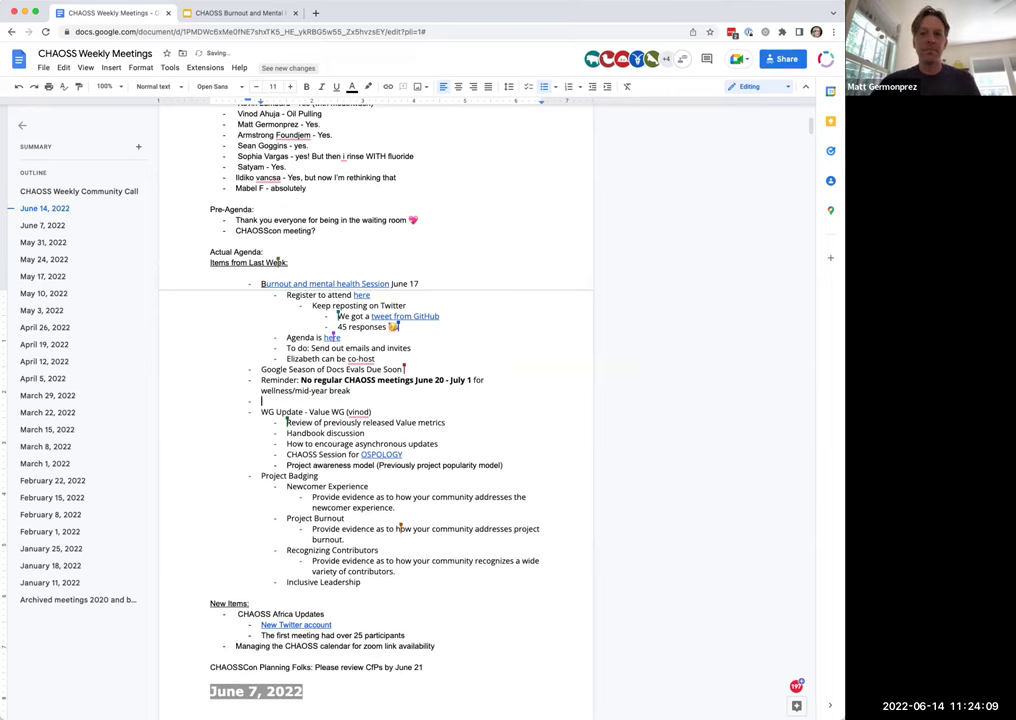
pyautogui.write('We can')
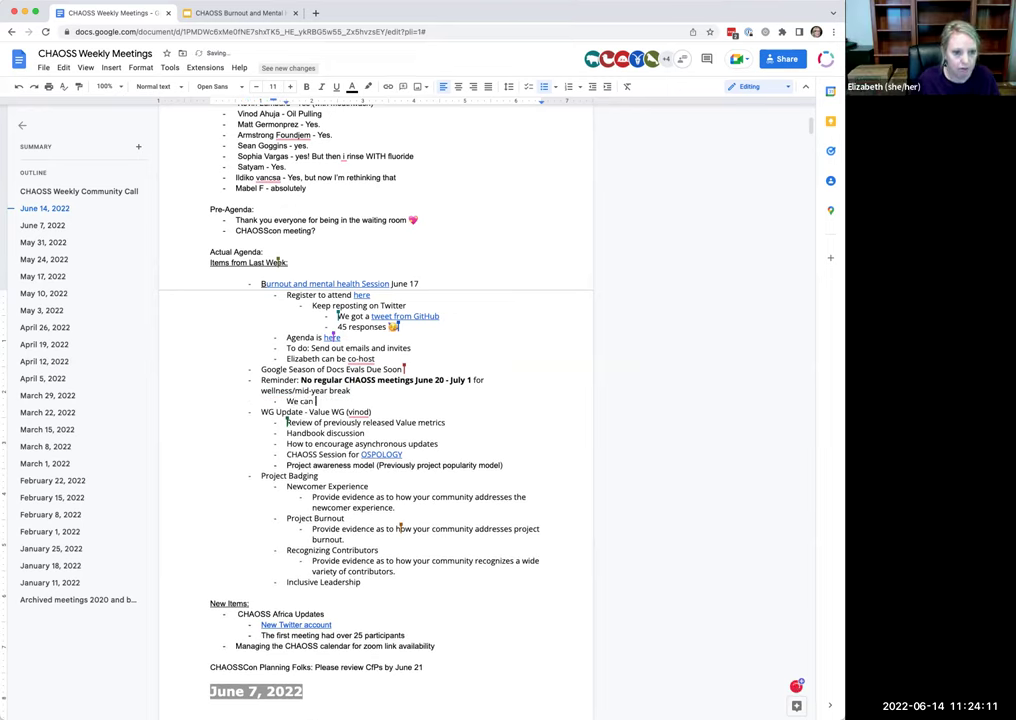
pyautogui.write(' put a message in the')
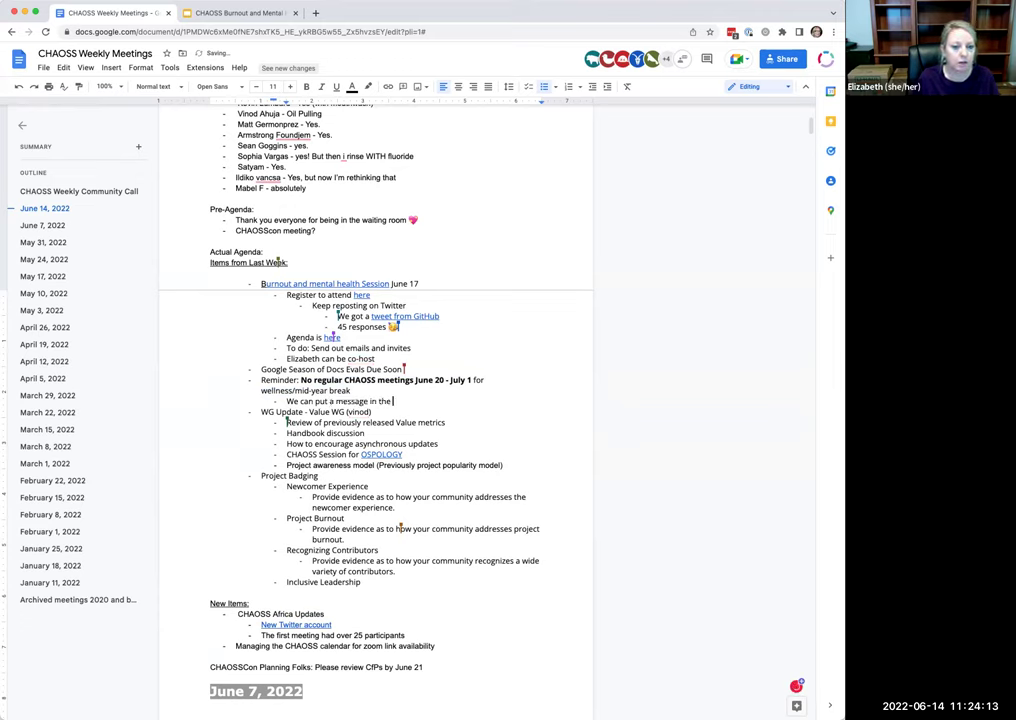
pyautogui.write(' waiting room')
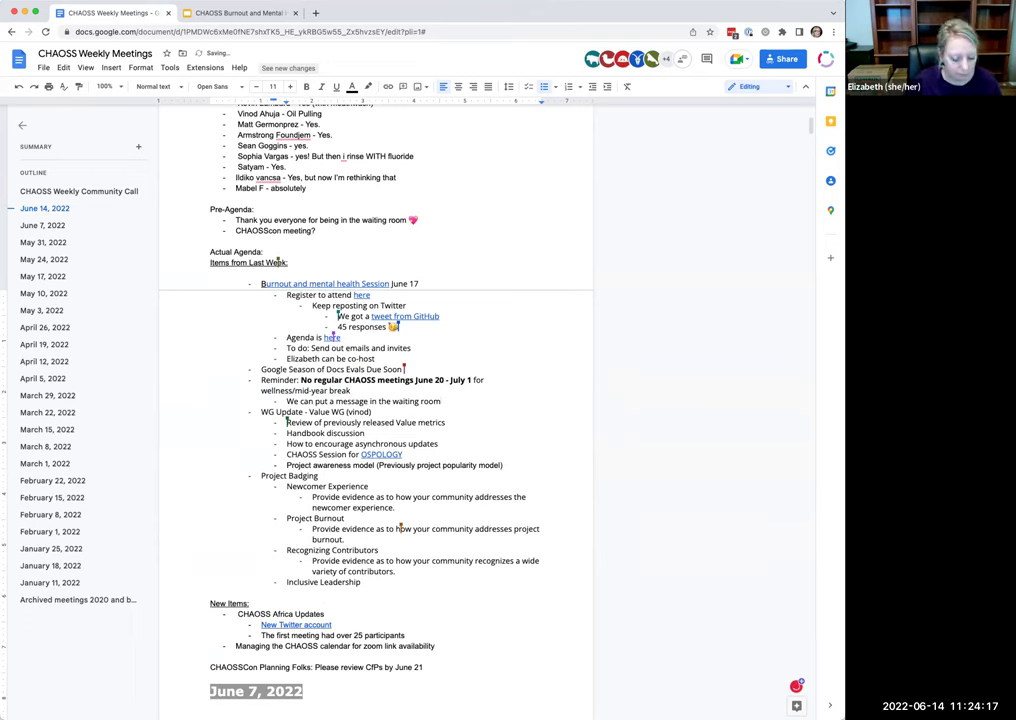
pyautogui.write(' about ths')
pyautogui.press('BackSpace')
pyautogui.write('is')
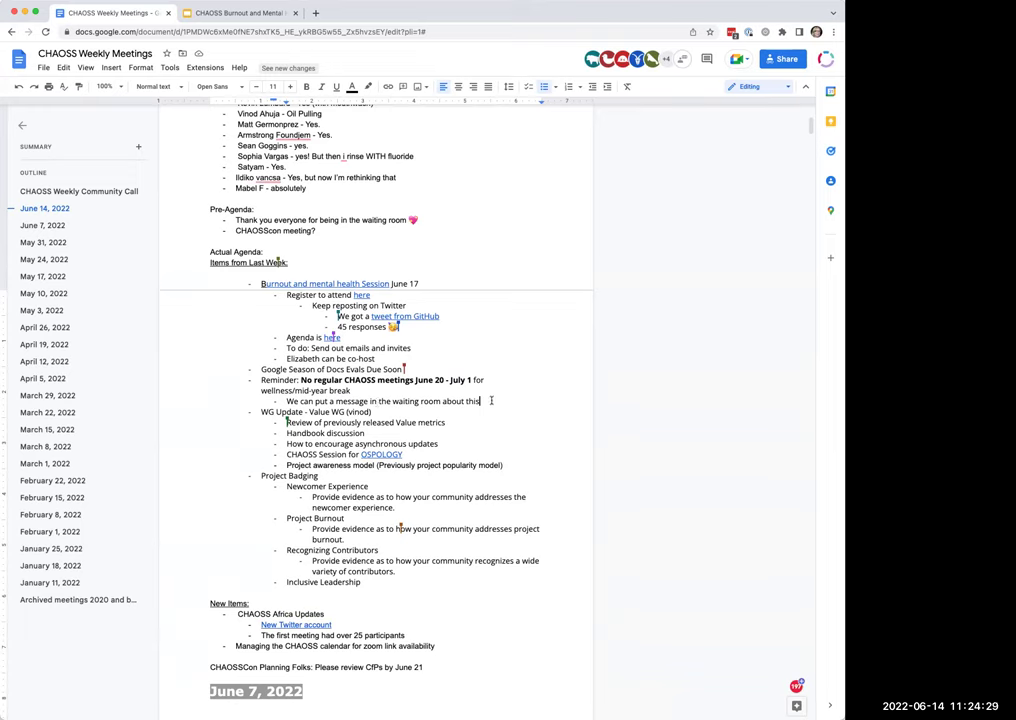
pyautogui.press('Return')
pyautogui.write('Web content meet')
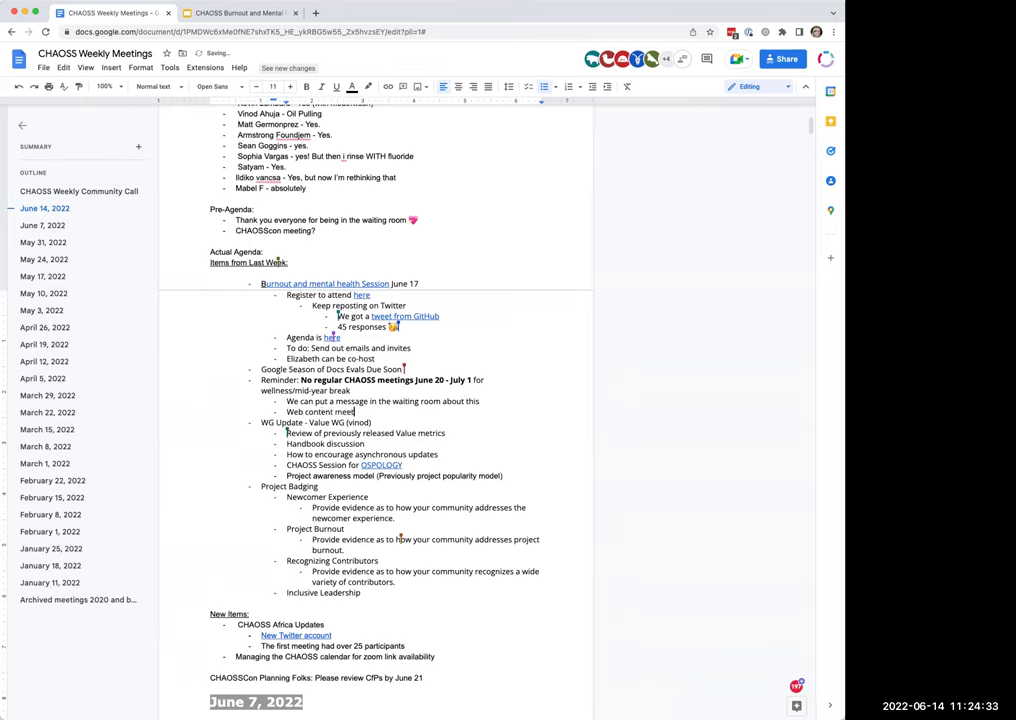
pyautogui.write('ings will continue')
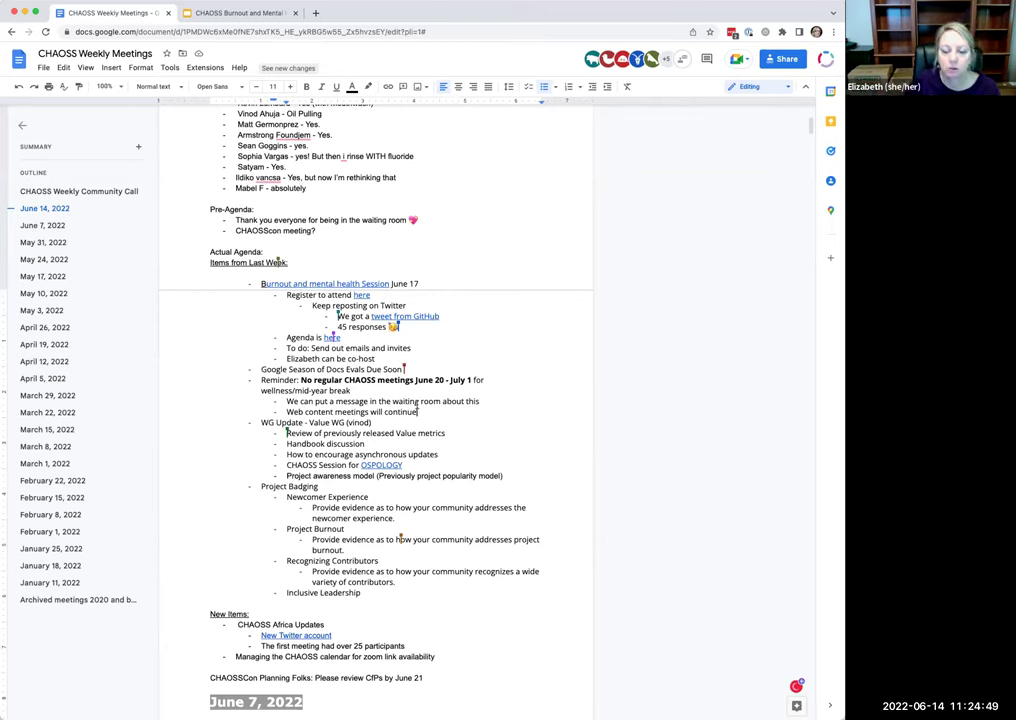
pyautogui.click(436, 411)
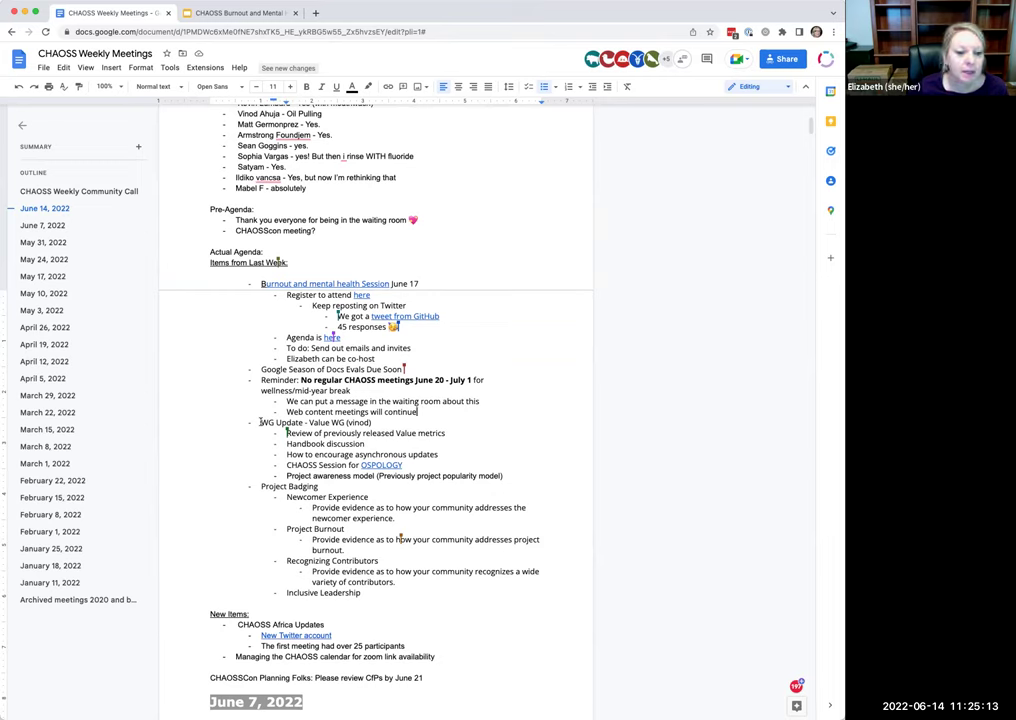
# Add a bullet 'Next WG update Risk (sean?)' below the Managing the CHAOSS calendar item.
pyautogui.moveTo(260, 422); pyautogui.dragTo(374, 422)
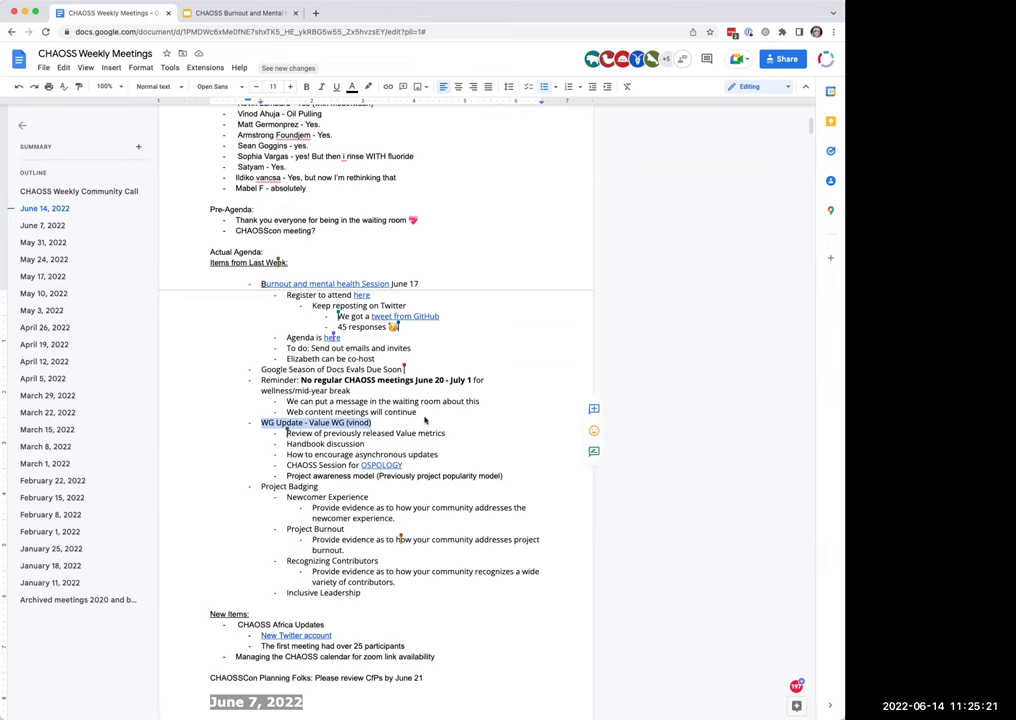
pyautogui.scroll(-2, 420, 510)
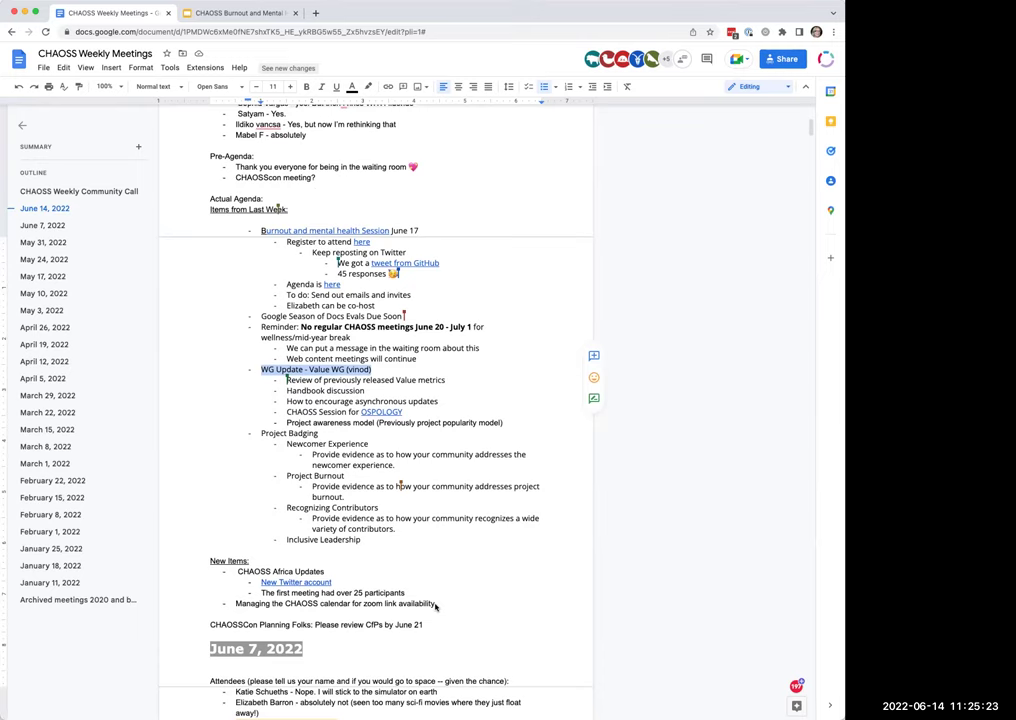
pyautogui.click(458, 604)
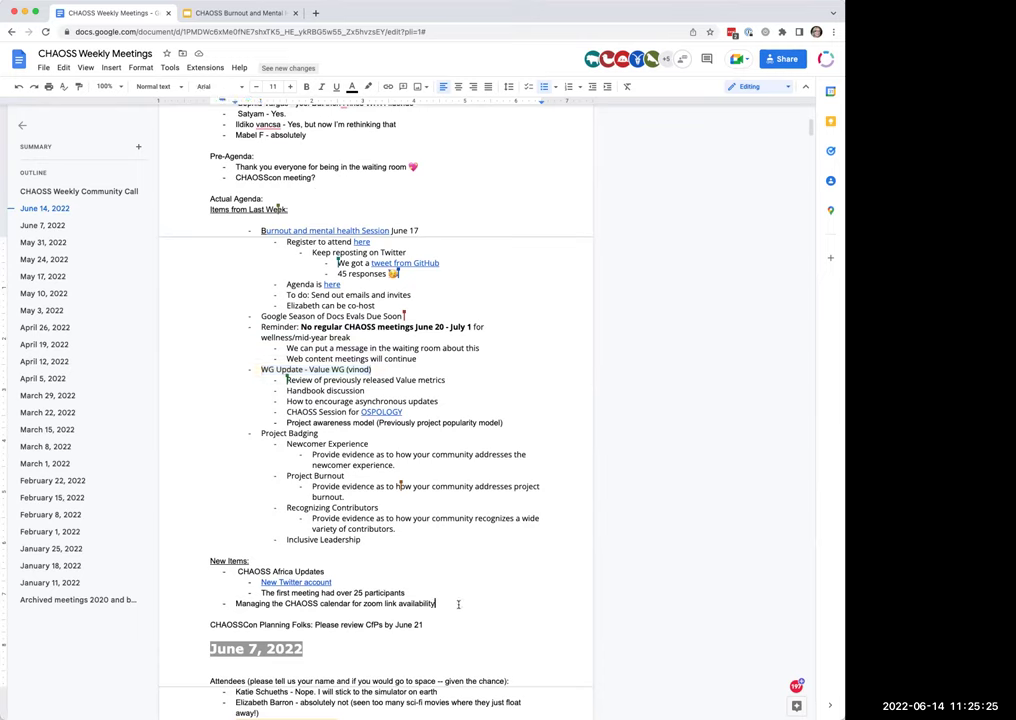
pyautogui.press('Return')
pyautogui.write('Next WG update')
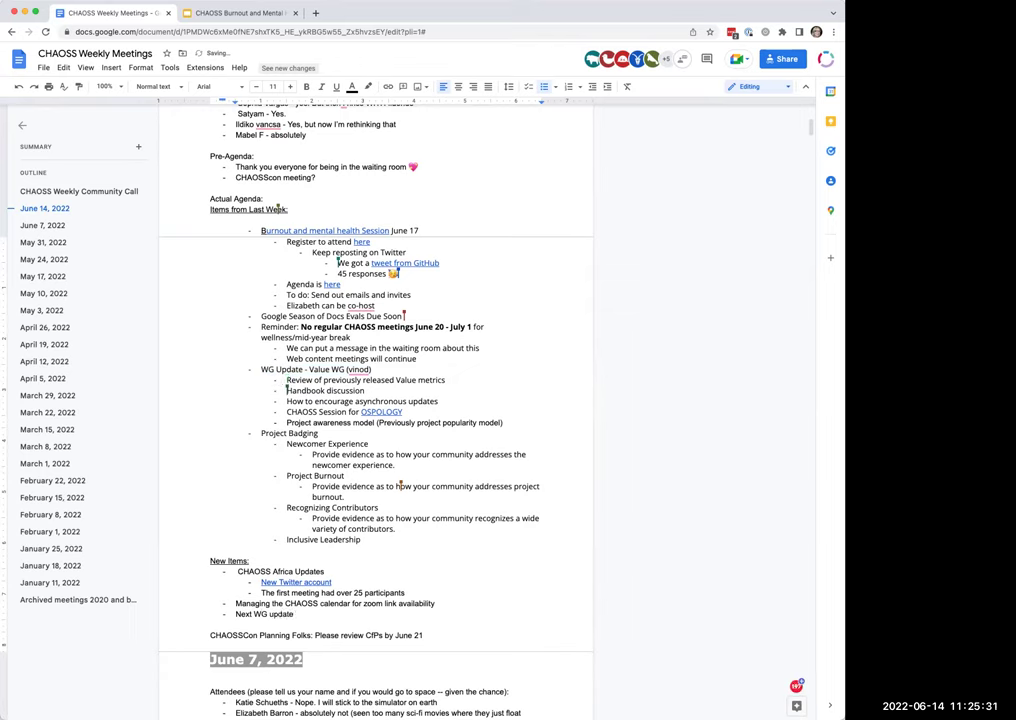
pyautogui.write(' Risk (sean?)')
pyautogui.click(405, 394)
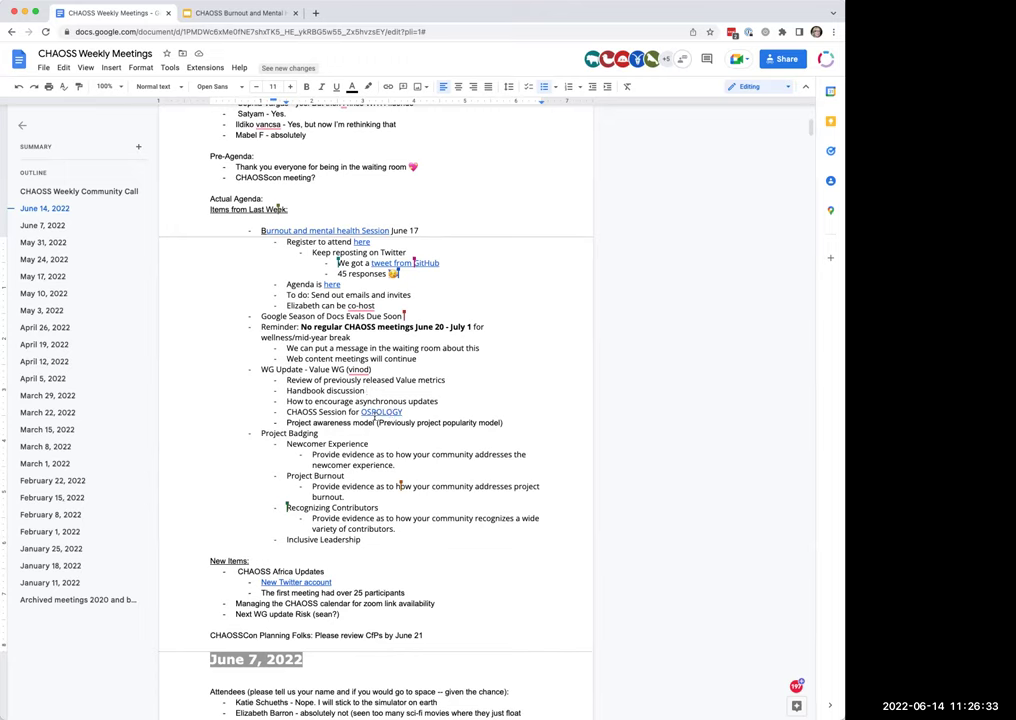
# Append '(#wg-value in slack)' to the 'How to encourage asynchronous updates' item.
pyautogui.click(443, 401)
pyautogui.write('(#wg-value in slack)')
# Open the OSPOLOGY call-for-papers issue form, then return to the CHAOSS Weekly Meetings agenda.
pyautogui.click(368, 412)
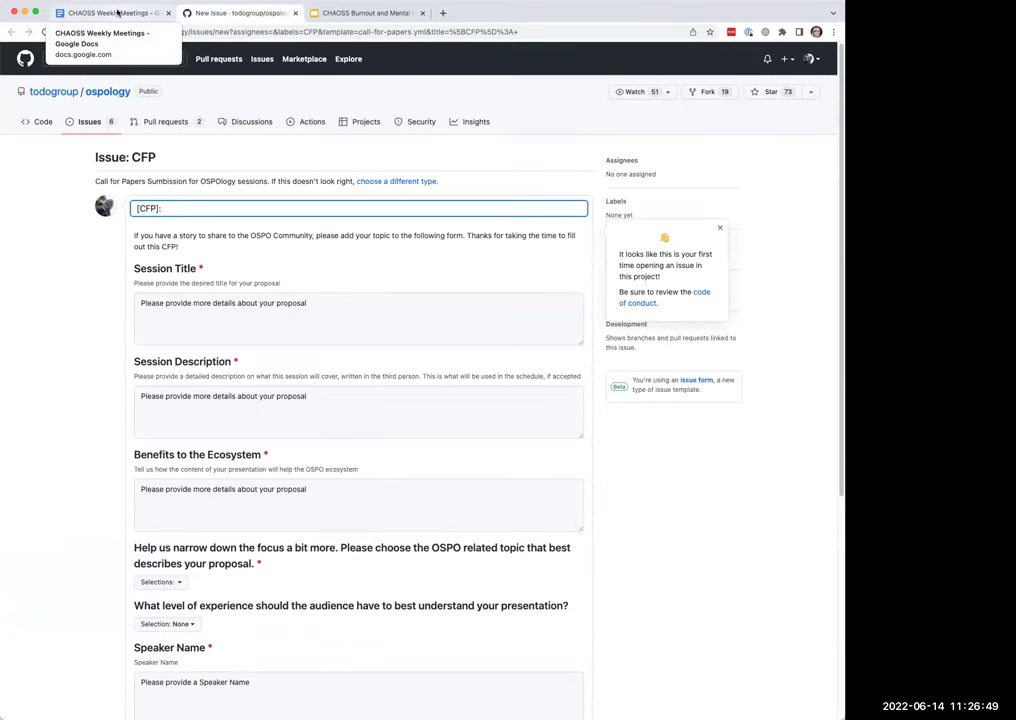
pyautogui.click(118, 13)
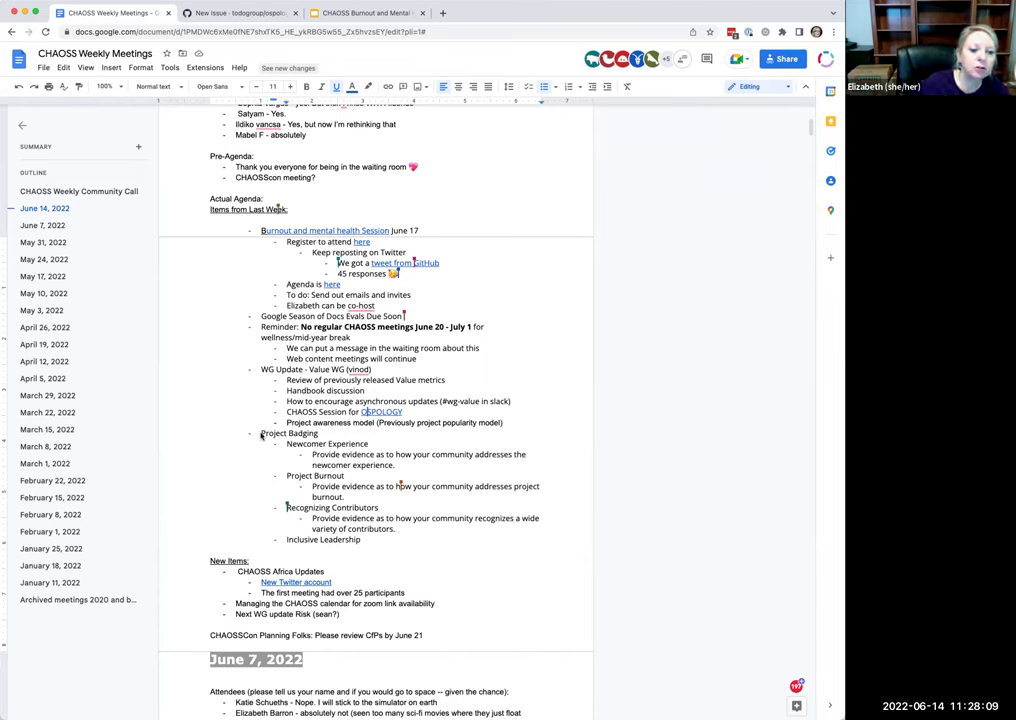
# Select the Project Badging heading in the agenda.
pyautogui.moveTo(262, 435); pyautogui.dragTo(319, 434)
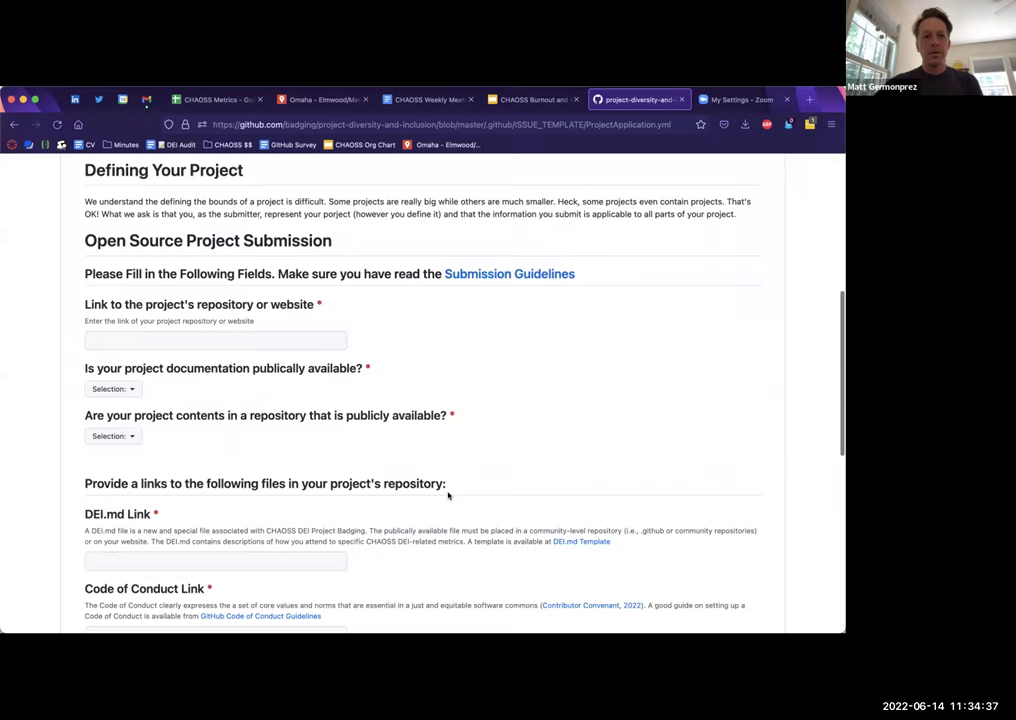
# Preview the yes/no choices for the documentation and repository questions, then scroll to the link fields.
pyautogui.click(131, 389)
pyautogui.click(131, 437)
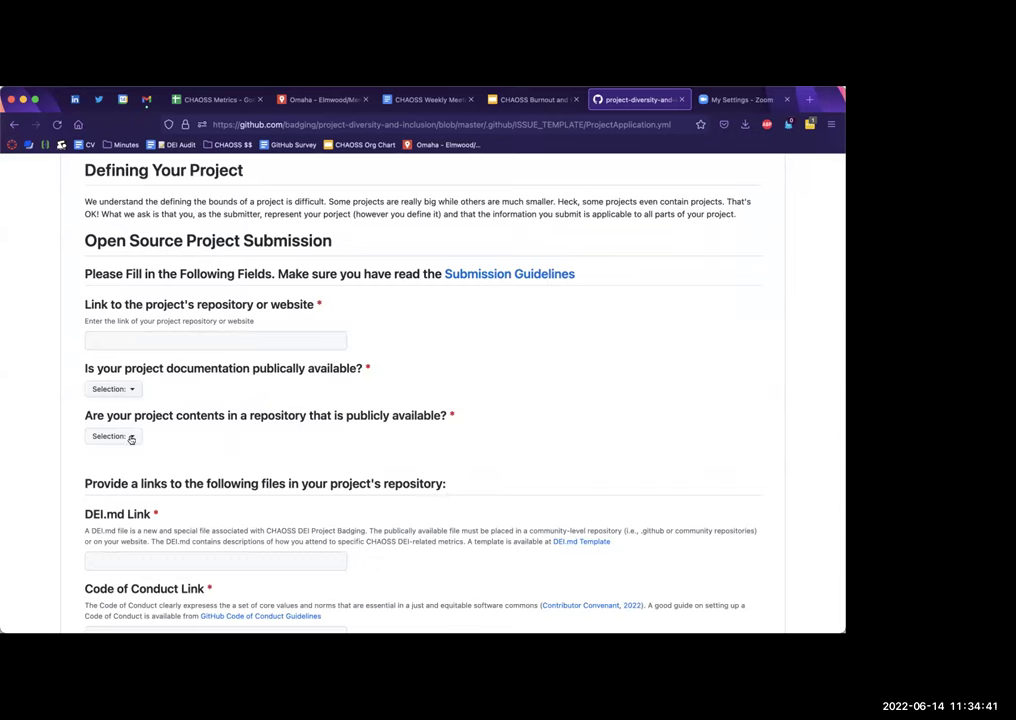
pyautogui.click(131, 437)
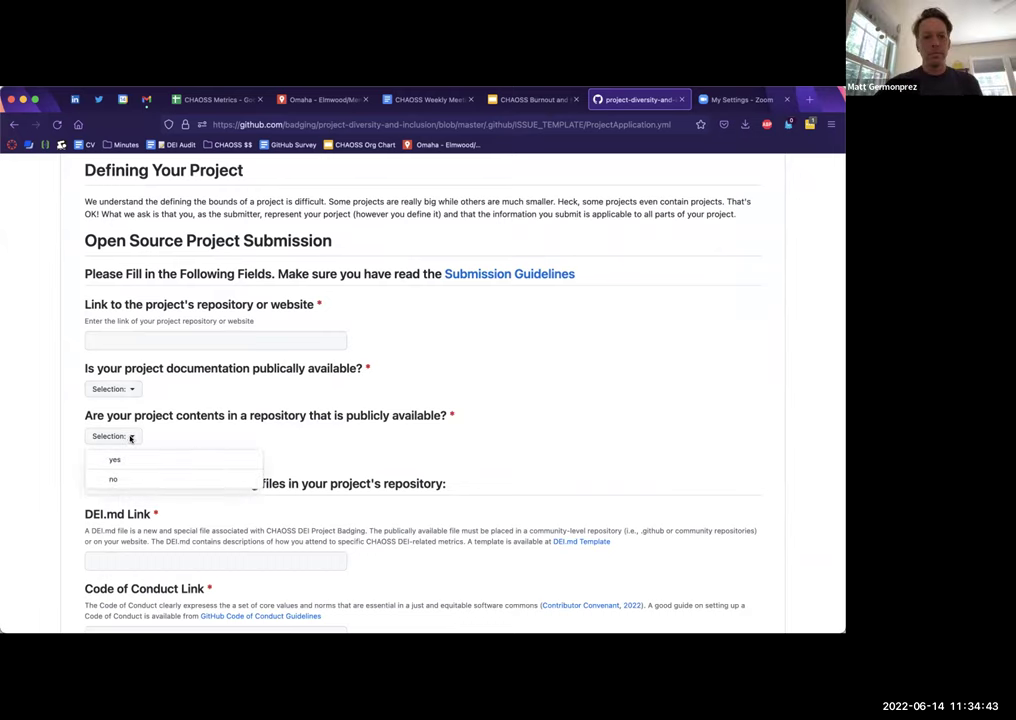
pyautogui.click(243, 458)
pyautogui.scroll(-3, 243, 458)
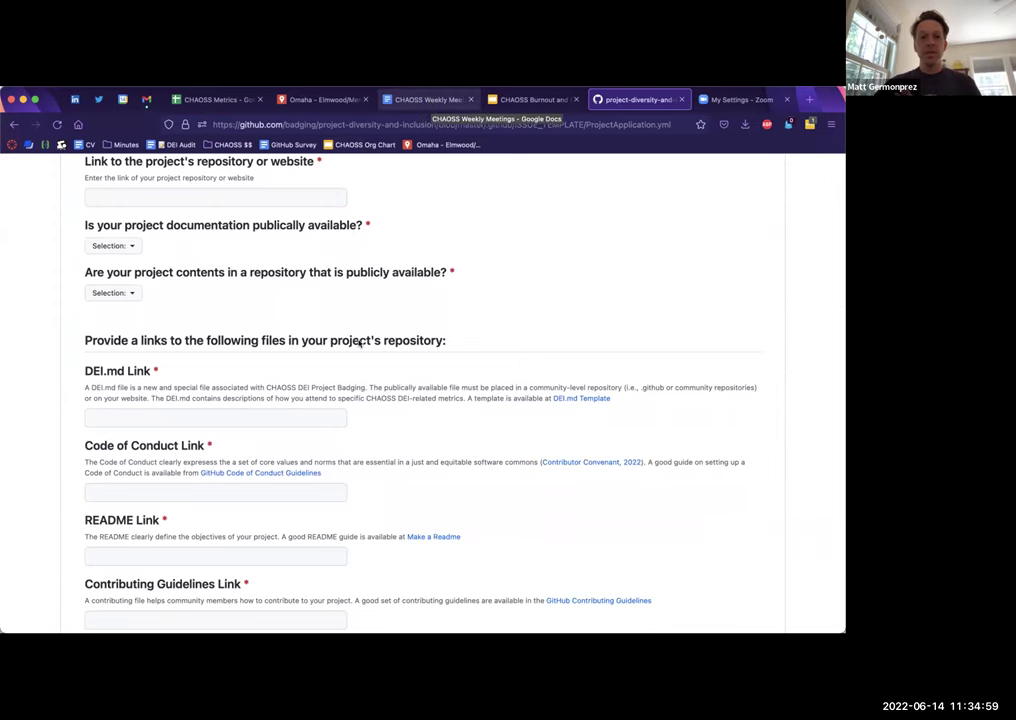
pyautogui.scroll(10, 361, 342)
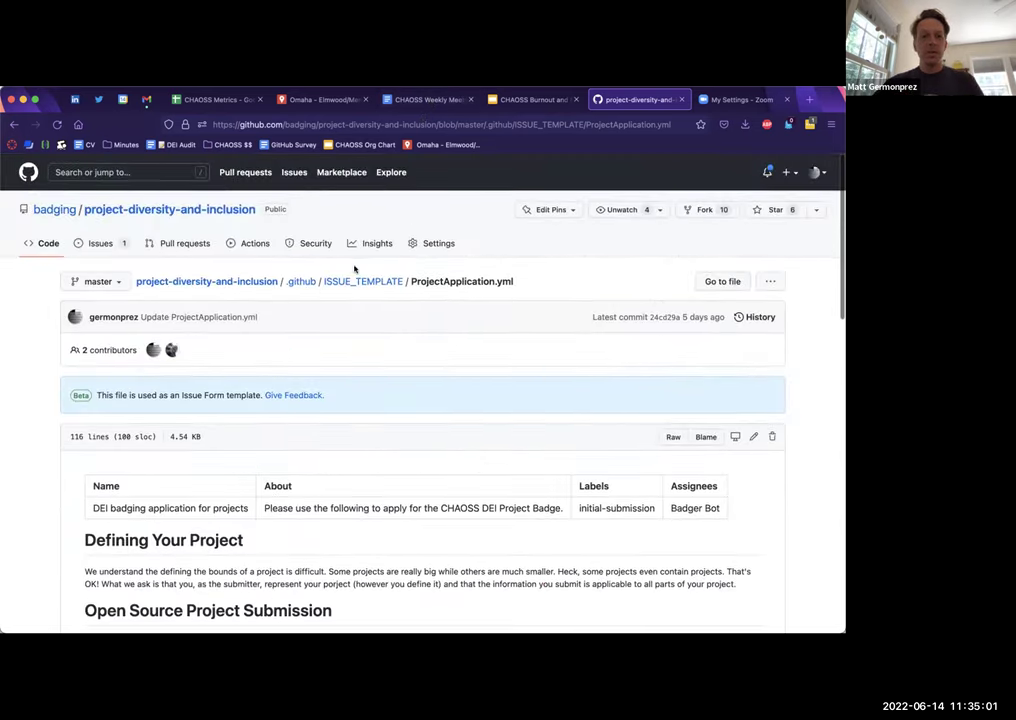
pyautogui.scroll(-3, 374, 323)
pyautogui.scroll(-5, 374, 322)
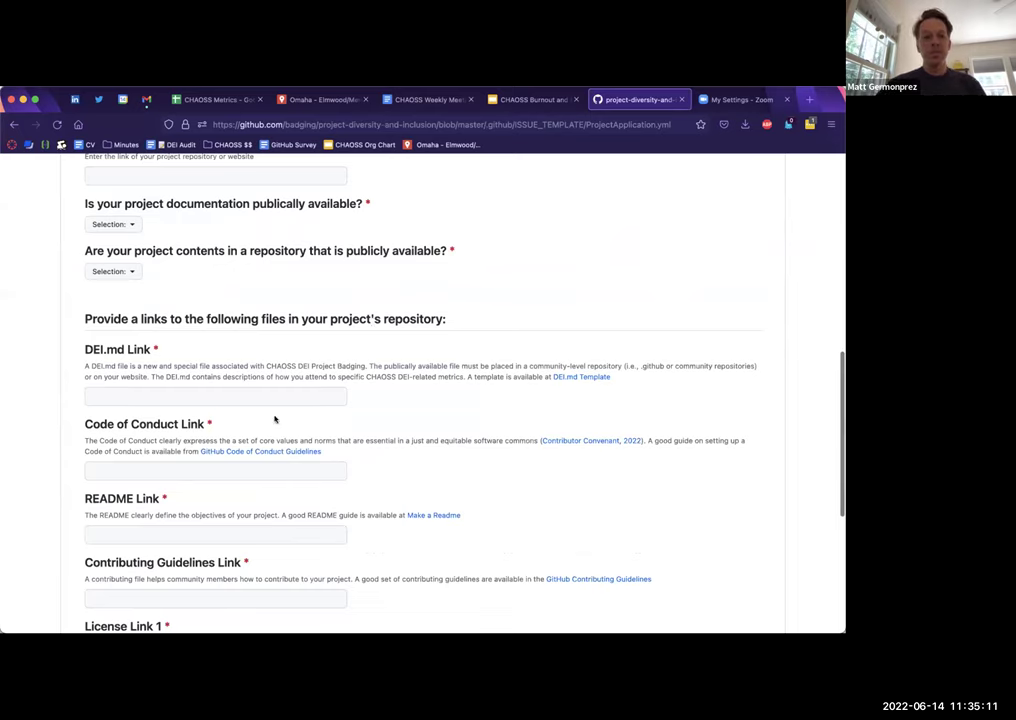
pyautogui.scroll(-3, 274, 416)
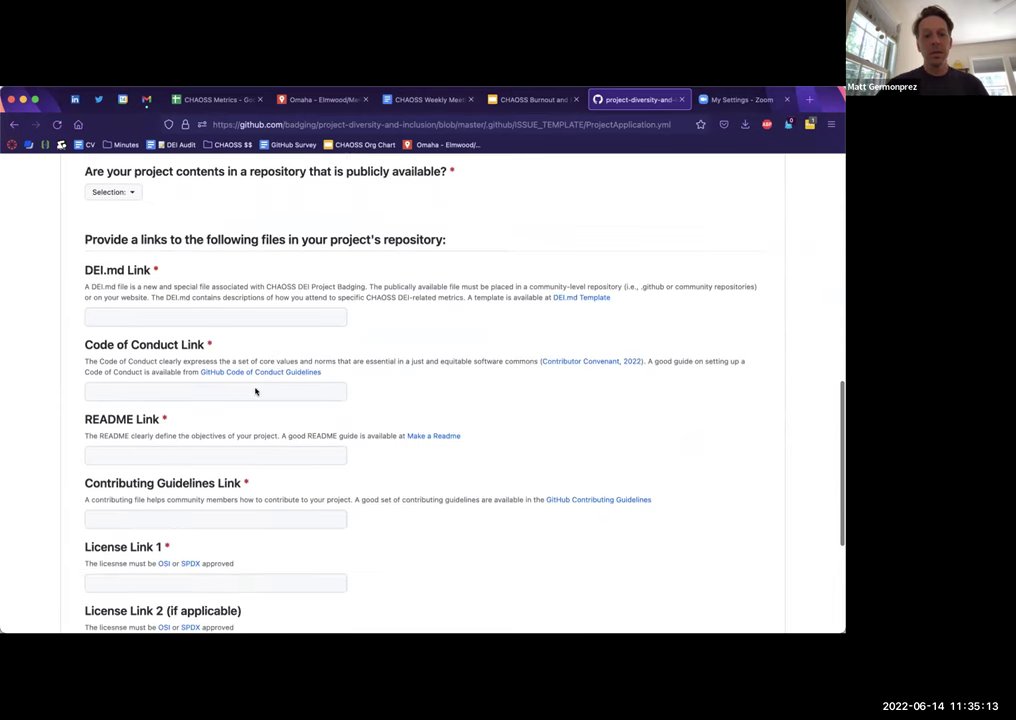
pyautogui.scroll(-4, 255, 391)
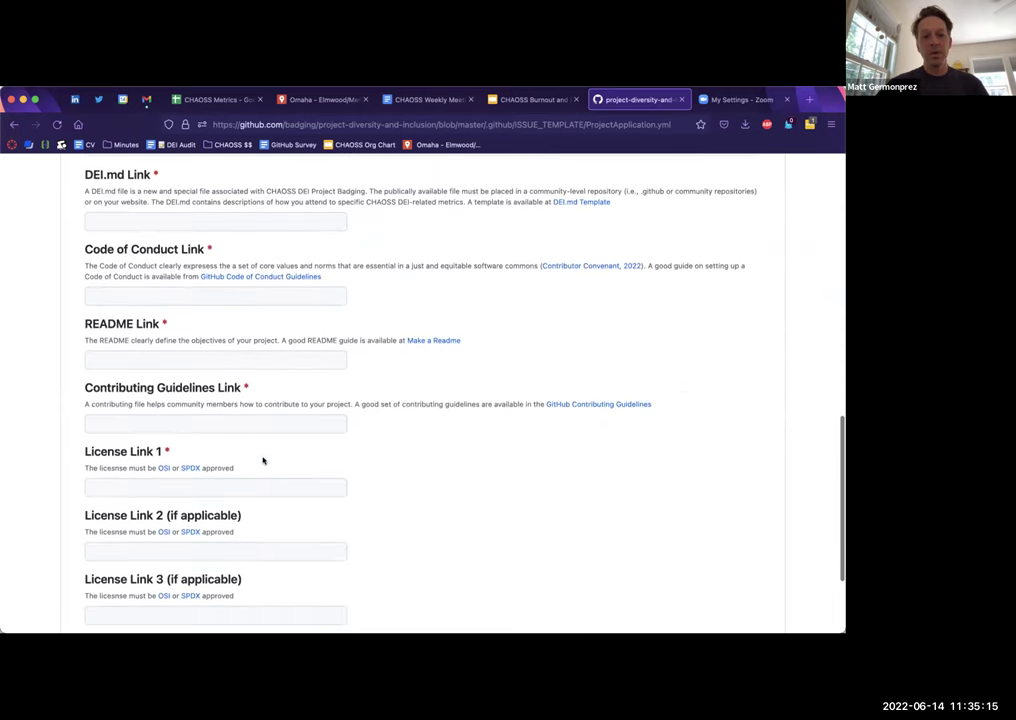
pyautogui.scroll(-3, 263, 460)
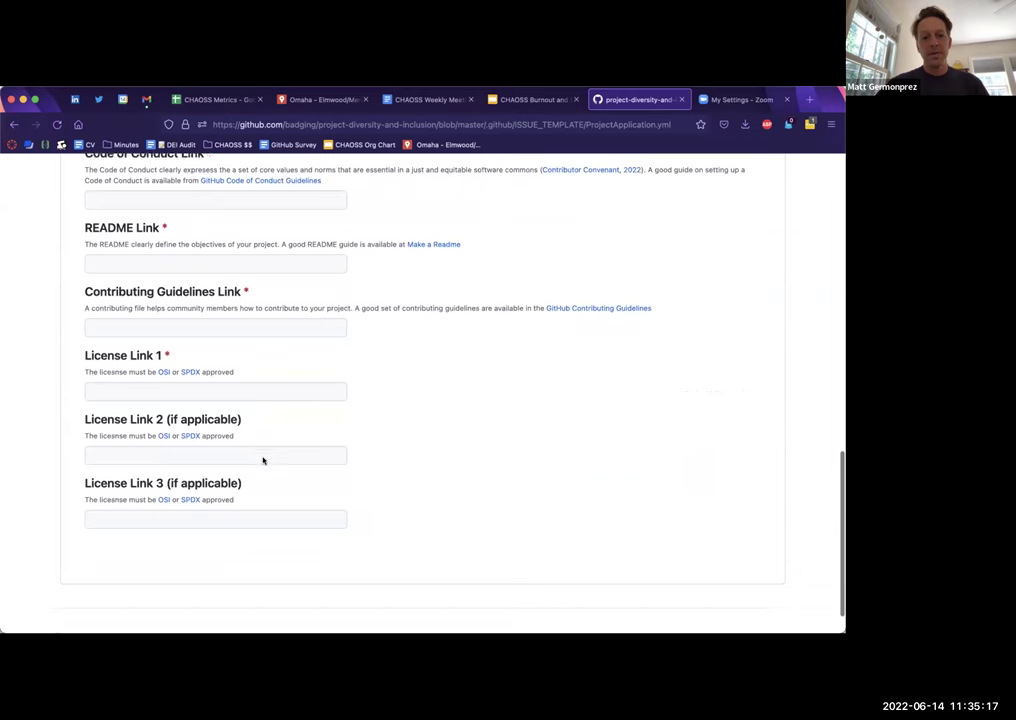
pyautogui.scroll(-1, 263, 460)
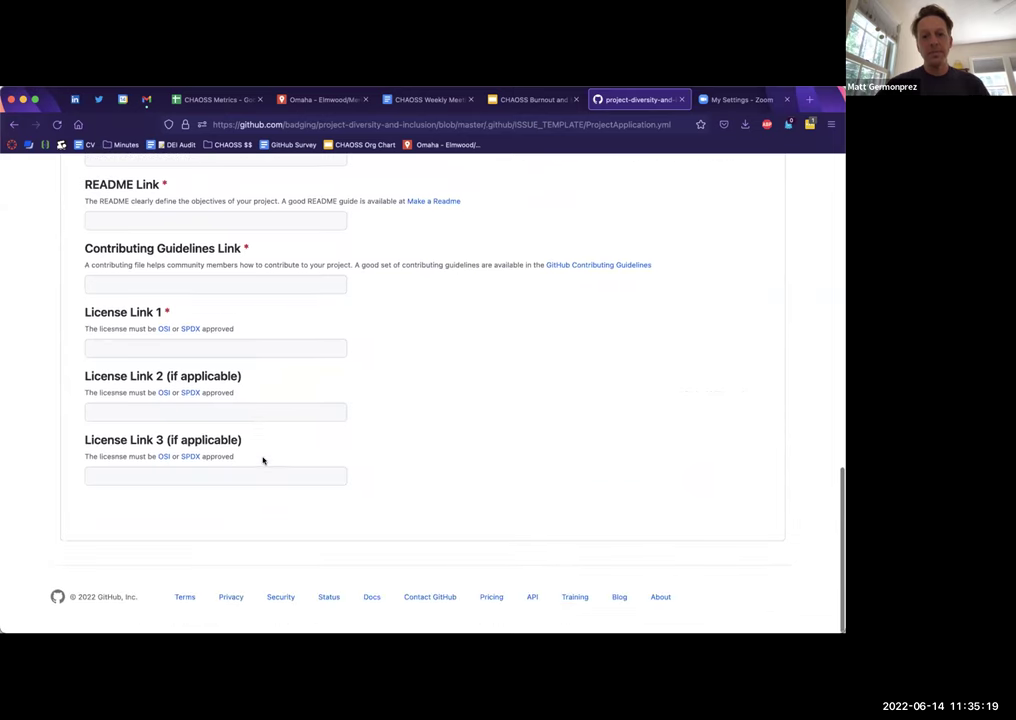
pyautogui.scroll(10, 263, 460)
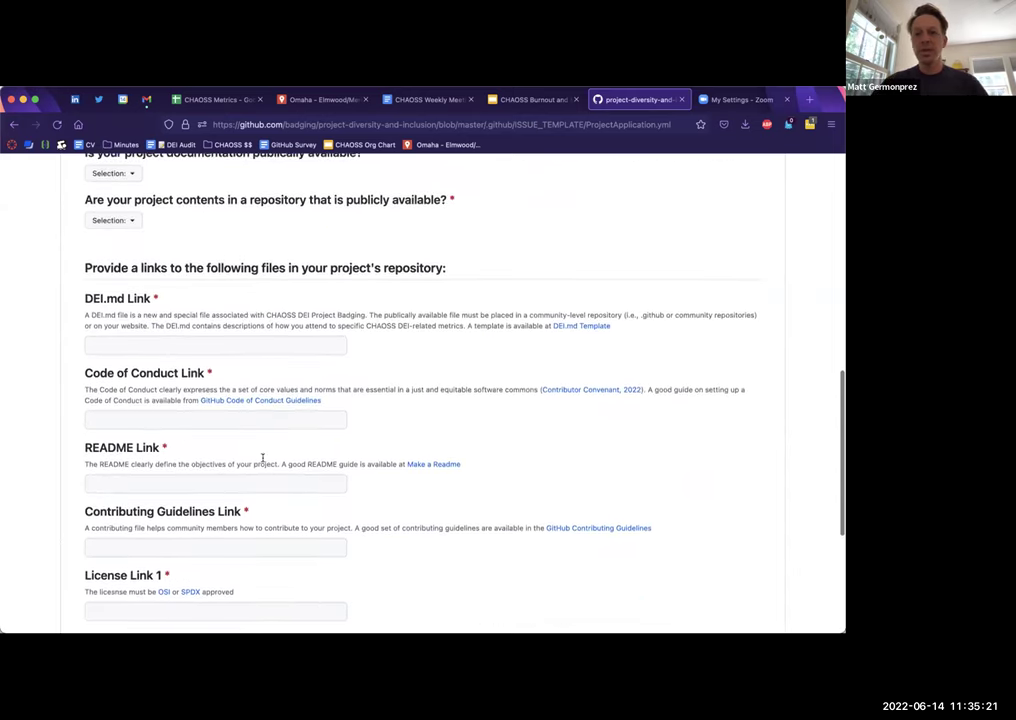
pyautogui.scroll(5, 263, 458)
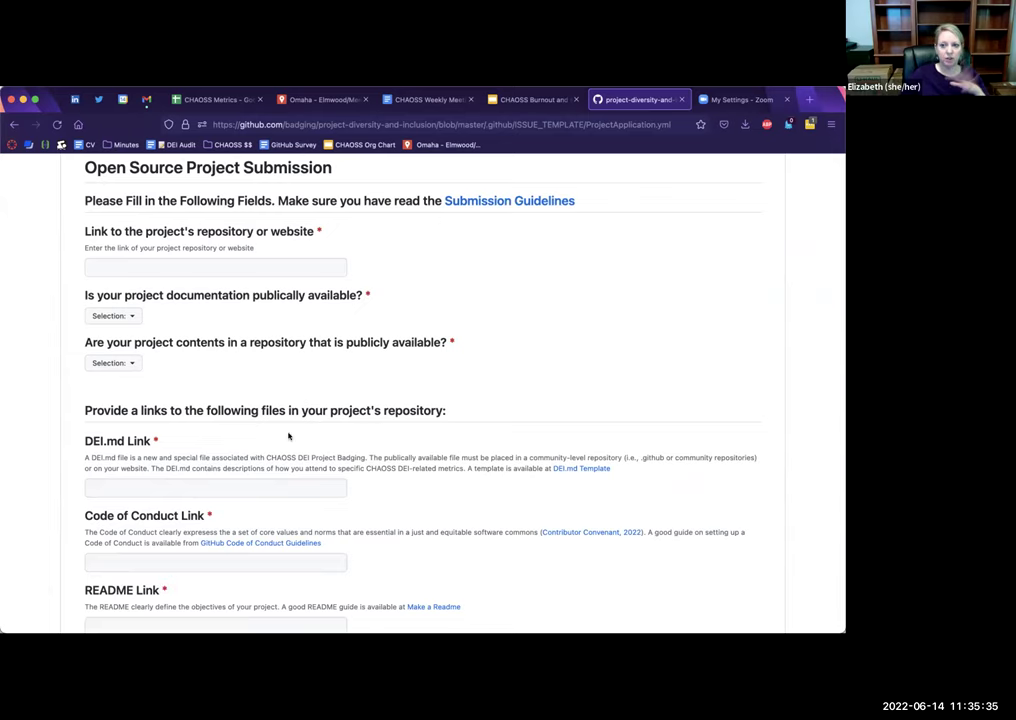
pyautogui.scroll(5, 288, 436)
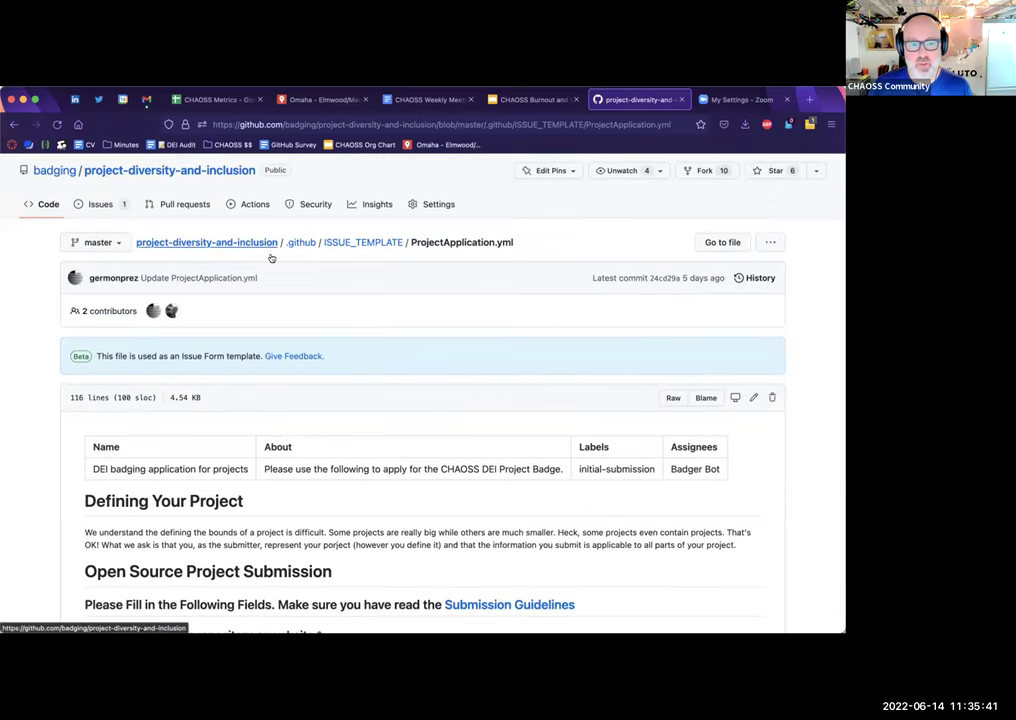
pyautogui.scroll(-1, 354, 478)
pyautogui.scroll(-6, 354, 478)
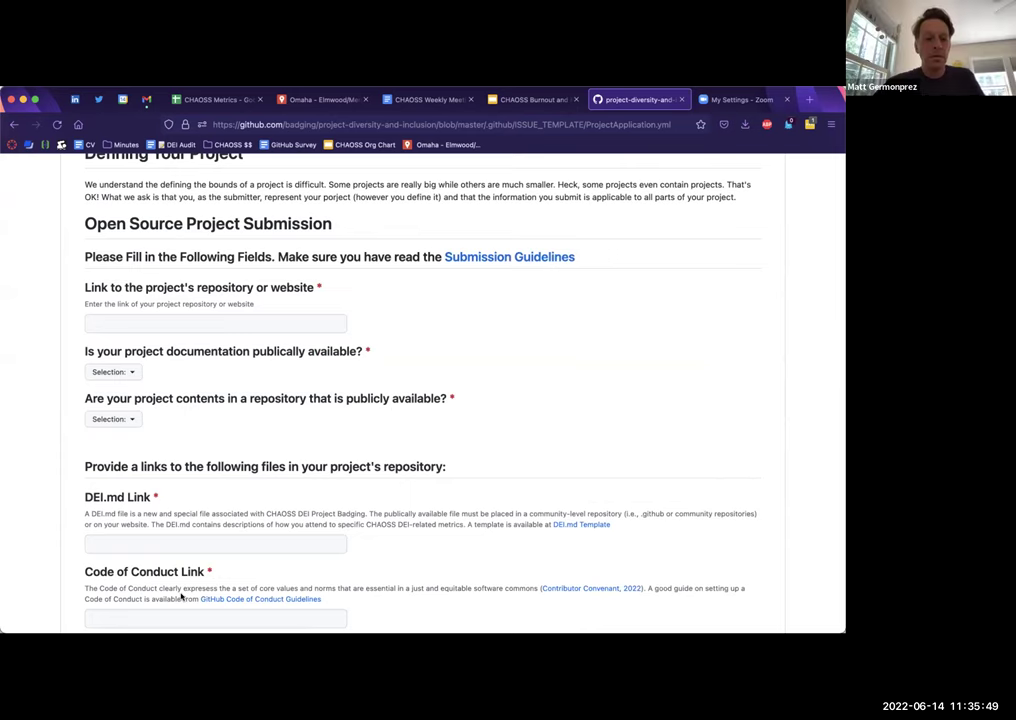
pyautogui.scroll(1, 291, 391)
pyautogui.scroll(5, 291, 391)
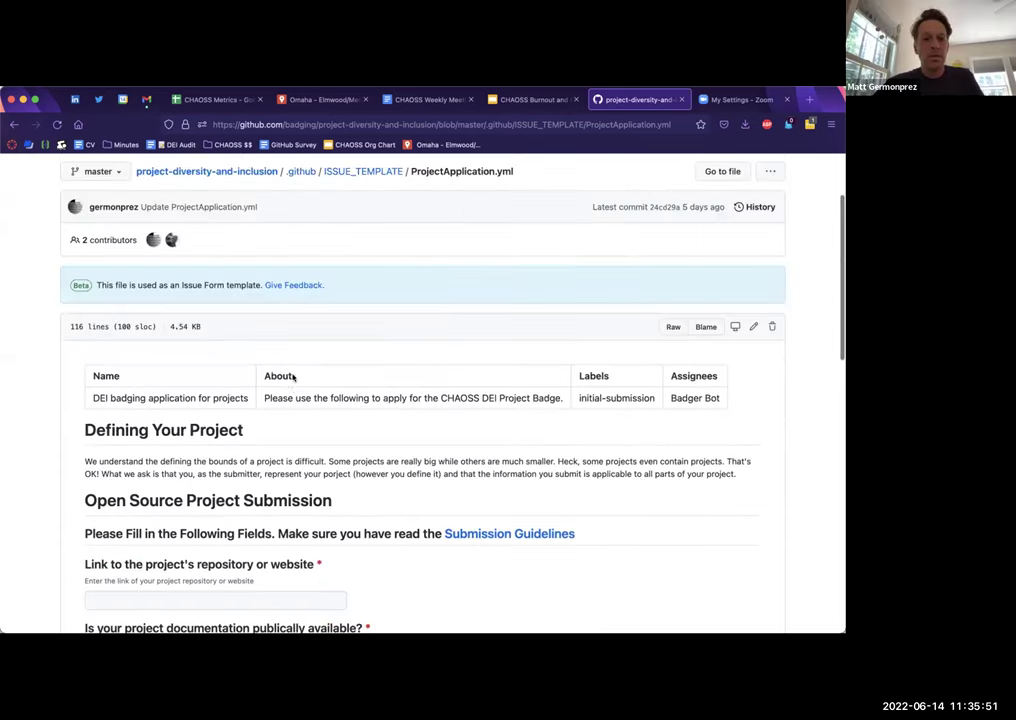
# Open resources/diversity-equity-inclusion.md in the badging repository and scroll through its evidence prompts.
pyautogui.scroll(1, 249, 245)
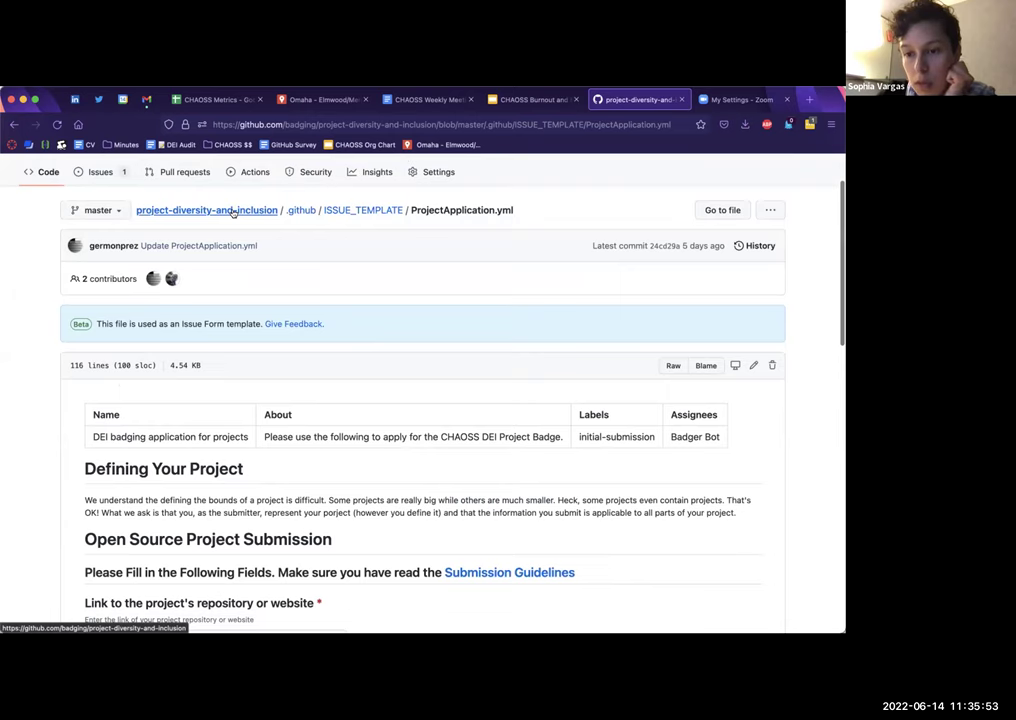
pyautogui.click(232, 211)
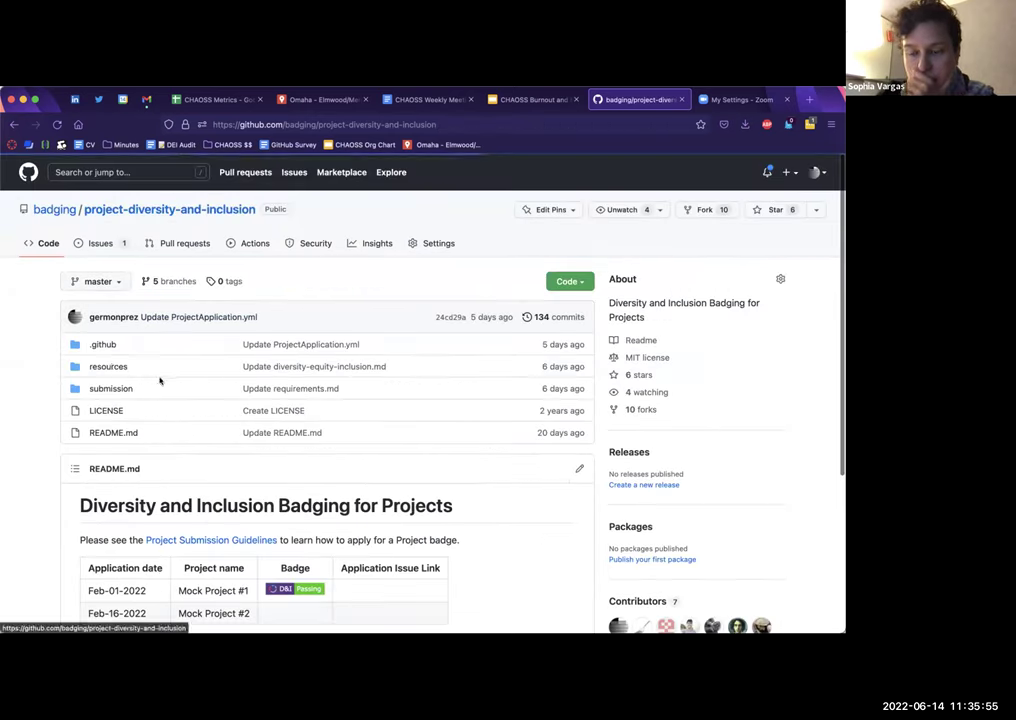
pyautogui.click(125, 365)
pyautogui.click(130, 366)
pyautogui.scroll(-3, 206, 443)
pyautogui.scroll(-1, 206, 443)
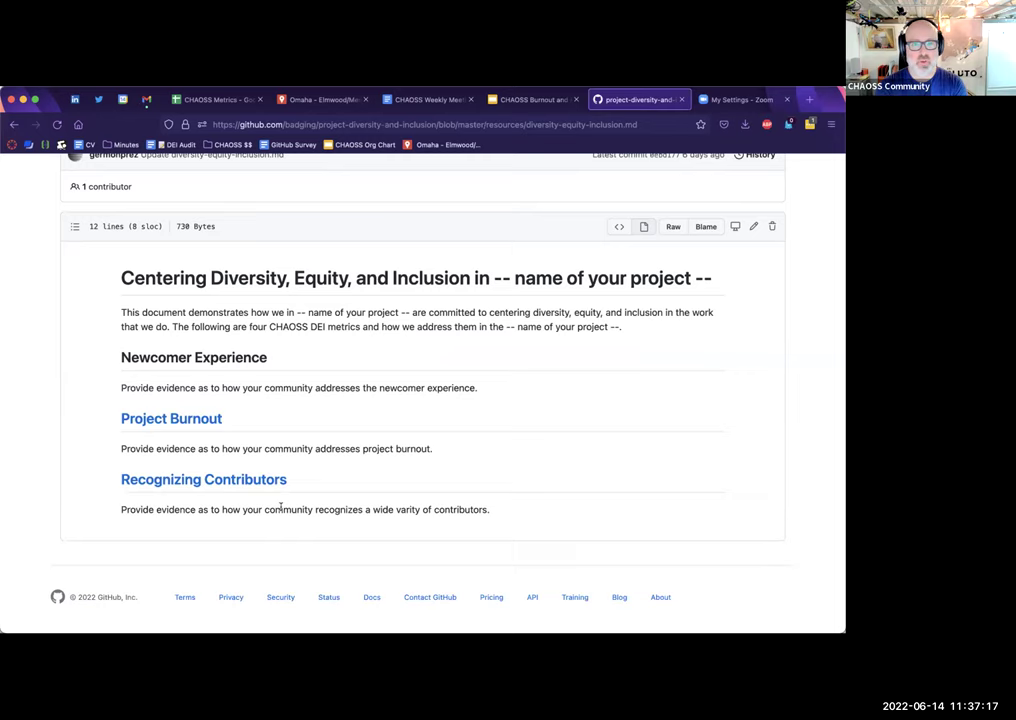
pyautogui.scroll(1, 282, 407)
pyautogui.scroll(2, 282, 407)
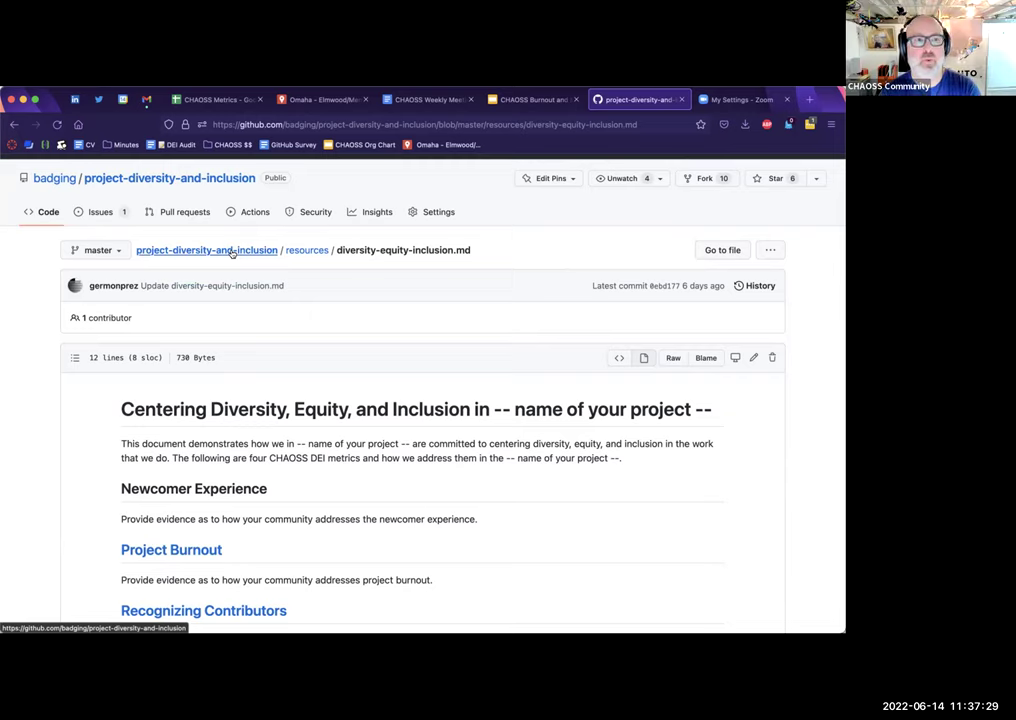
pyautogui.scroll(-2, 273, 457)
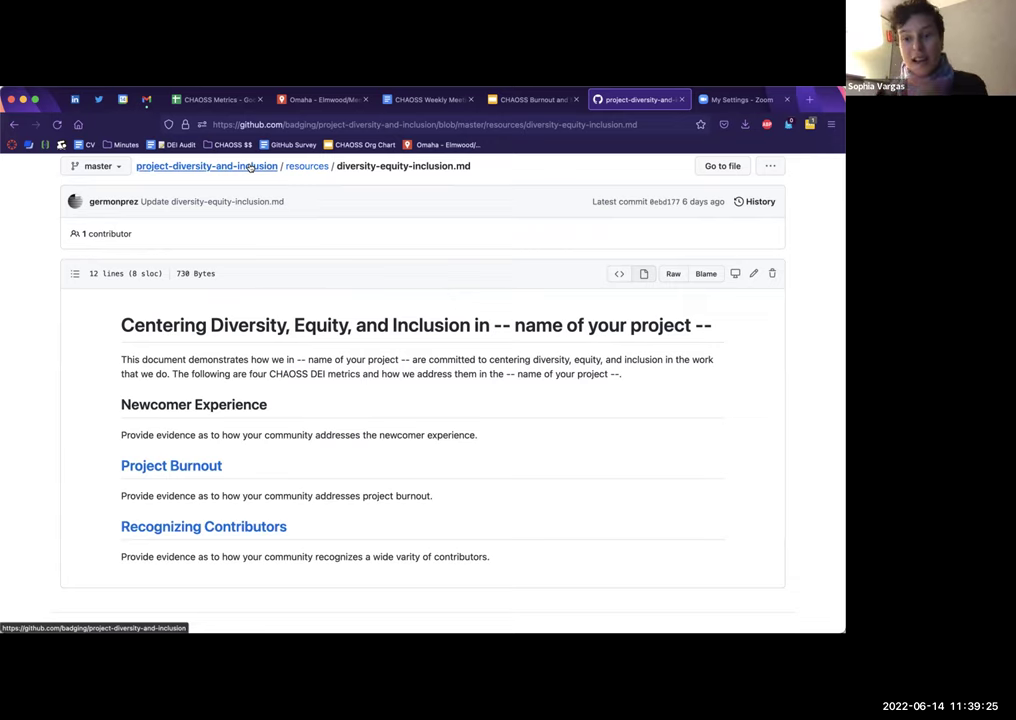
# Open submission/guidelines.md from the repository's main page and scroll through it.
pyautogui.click(250, 167)
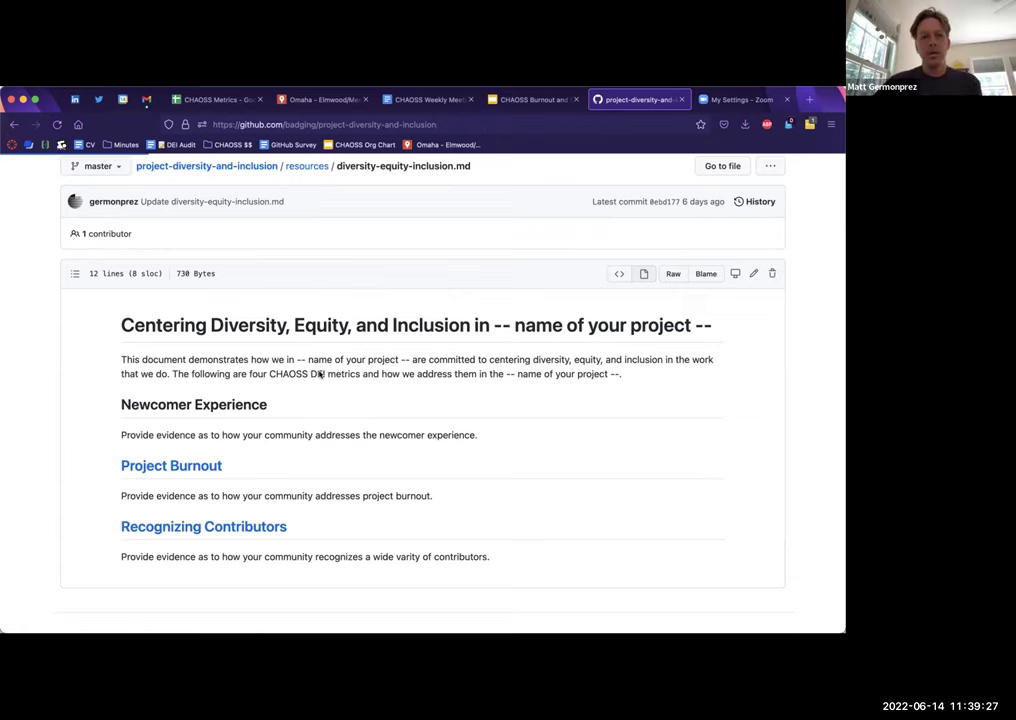
pyautogui.click(118, 389)
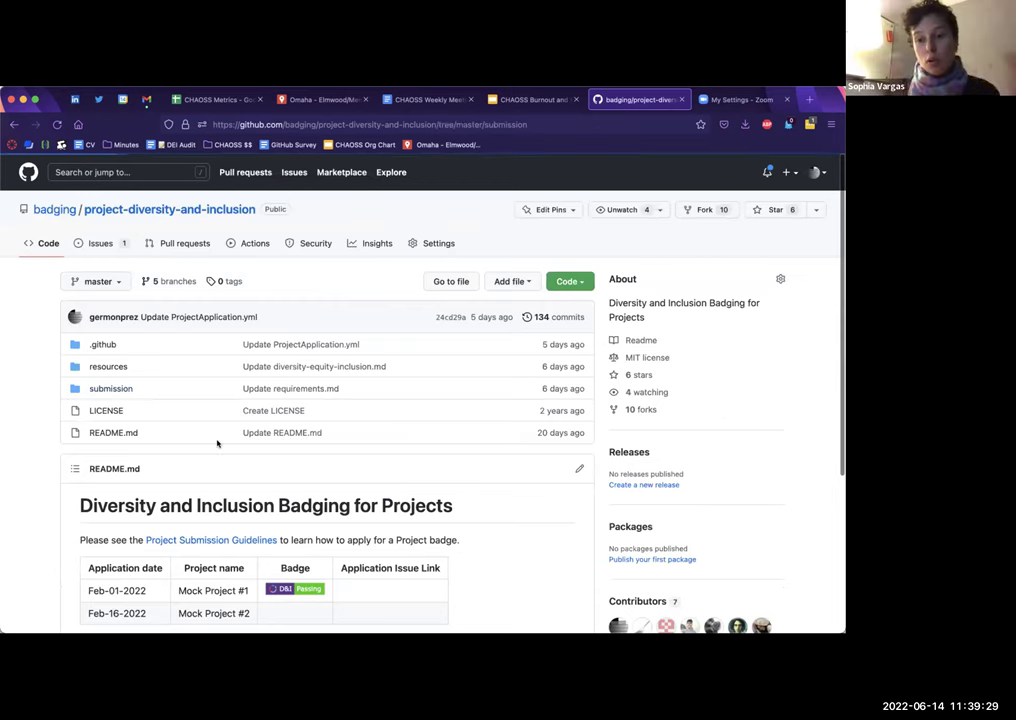
pyautogui.click(137, 366)
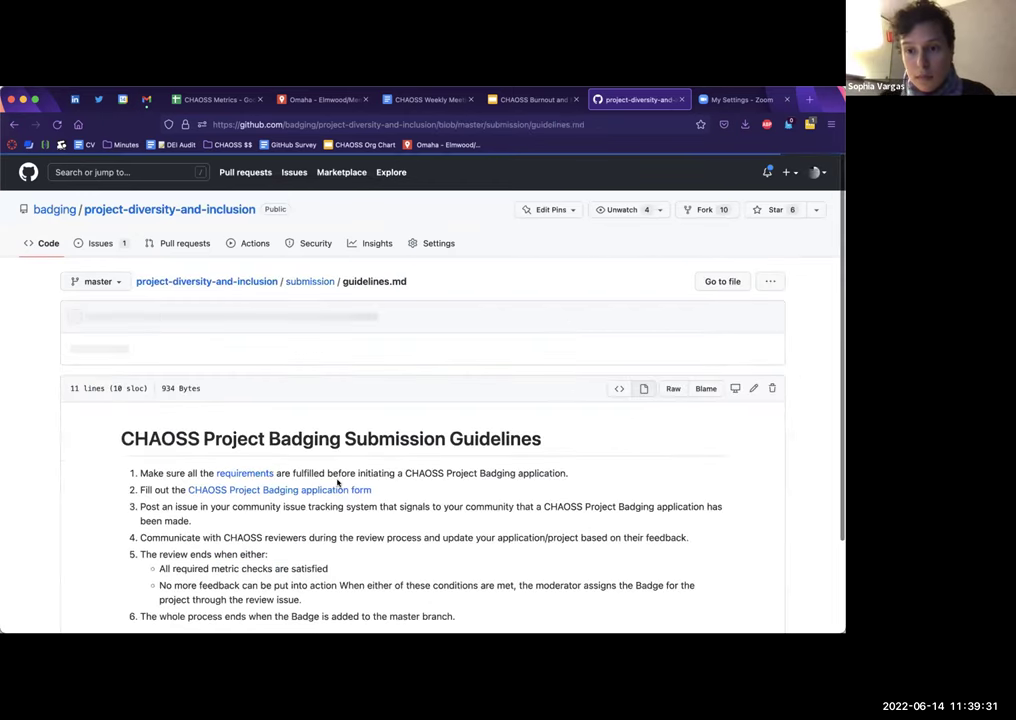
pyautogui.scroll(-1, 338, 483)
pyautogui.scroll(-1, 338, 483)
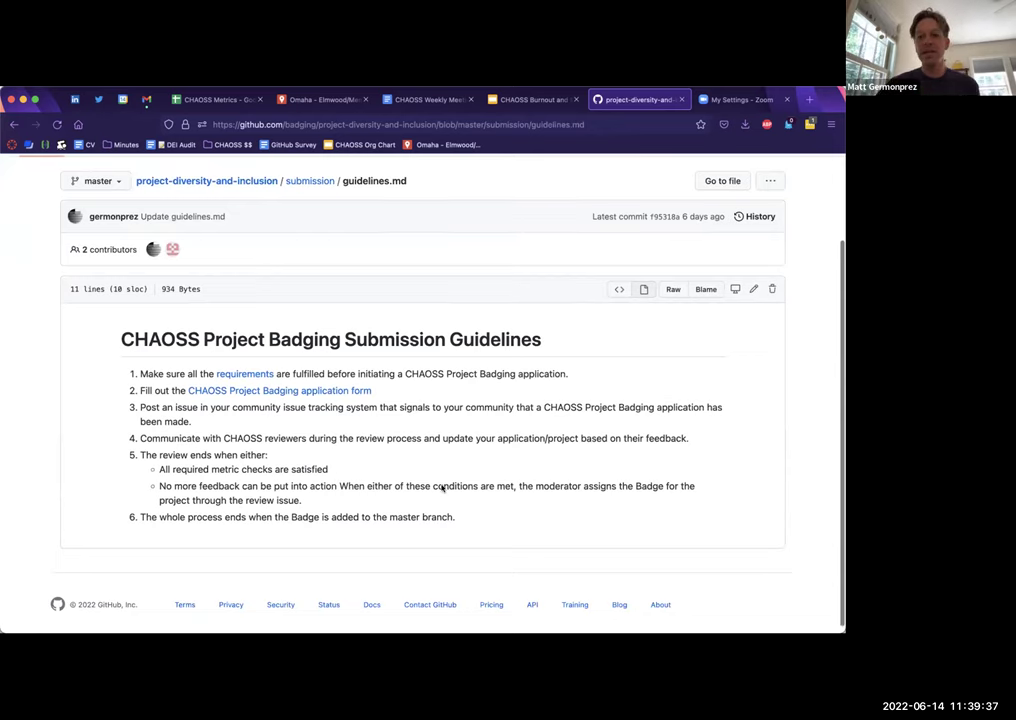
# Glance at submission/requirements.md, then go back and reopen guidelines.md.
pyautogui.press('super+bracketleft')
pyautogui.click(141, 389)
pyautogui.scroll(-2, 204, 426)
pyautogui.press('super+bracketleft')
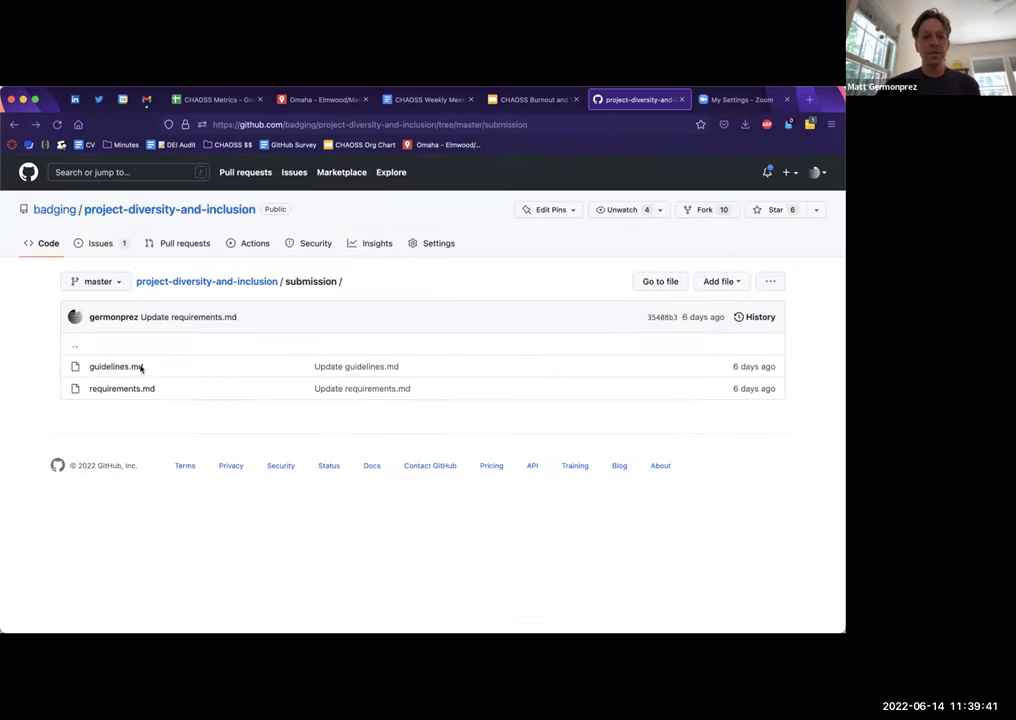
pyautogui.click(137, 366)
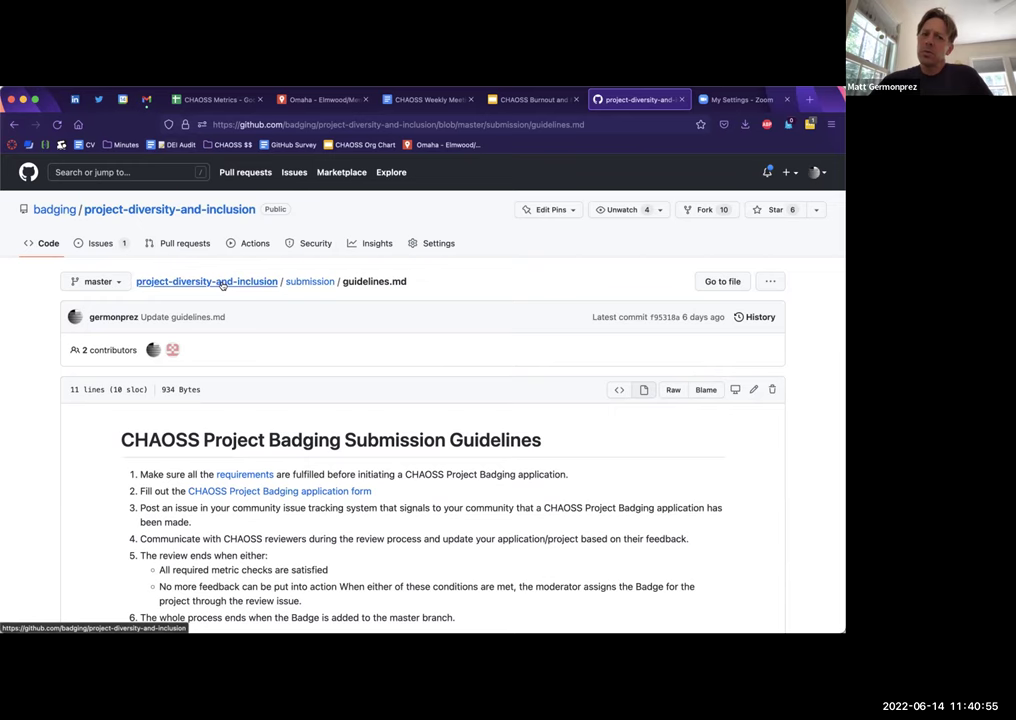
# Go to the project-diversity-and-inclusion main page and scroll its README toward Badge Levels.
pyautogui.click(222, 281)
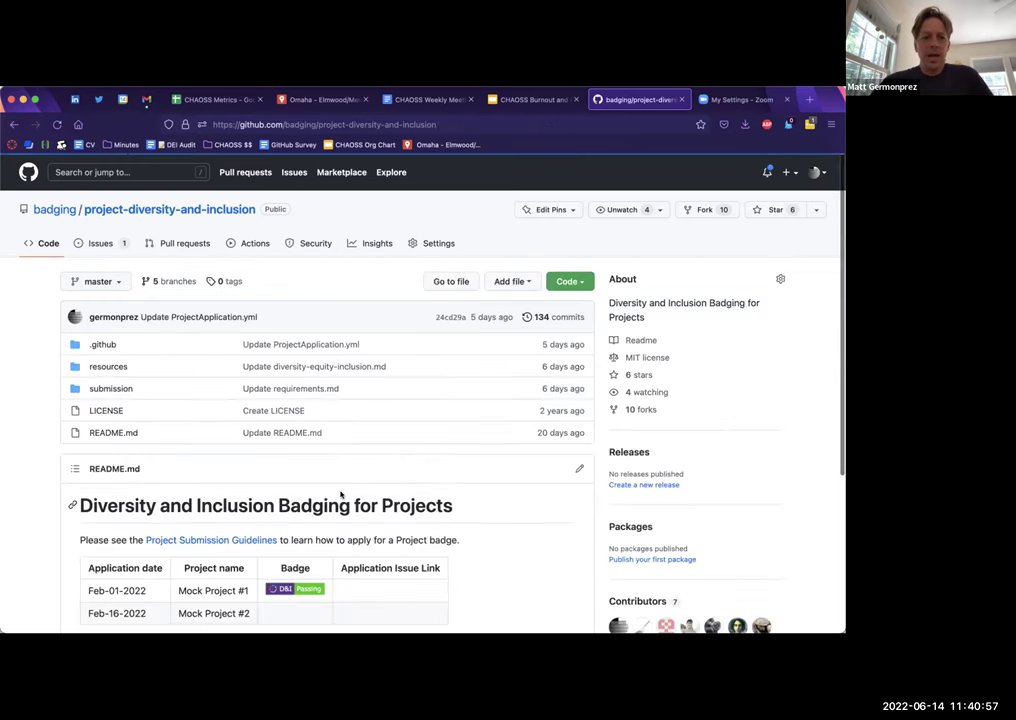
pyautogui.scroll(-3, 334, 481)
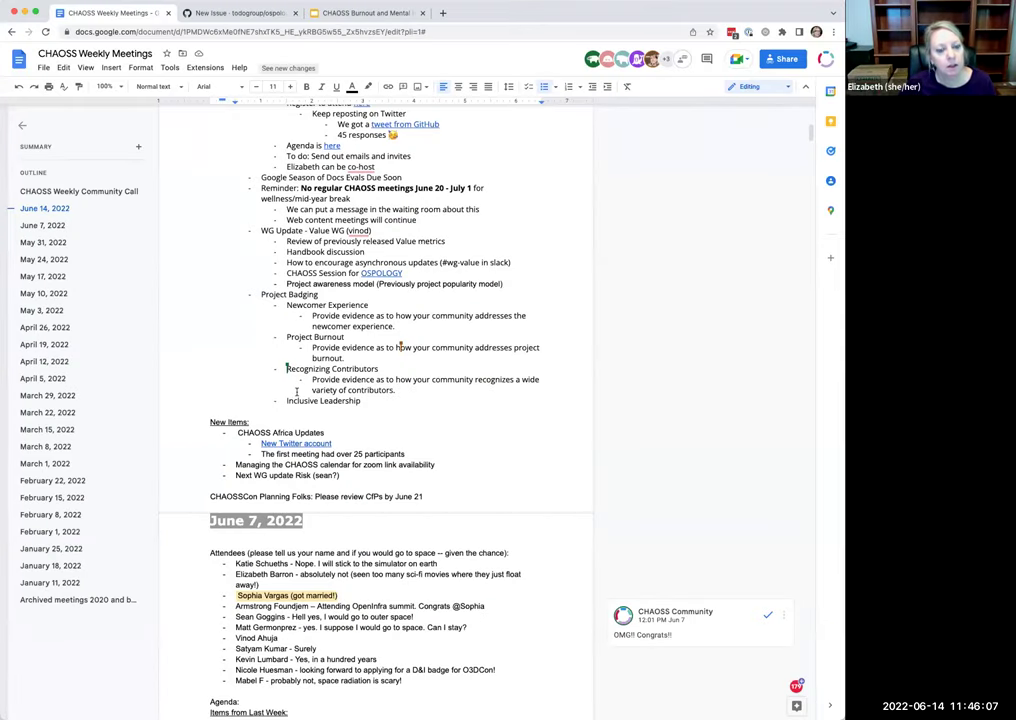
pyautogui.scroll(-1, 320, 398)
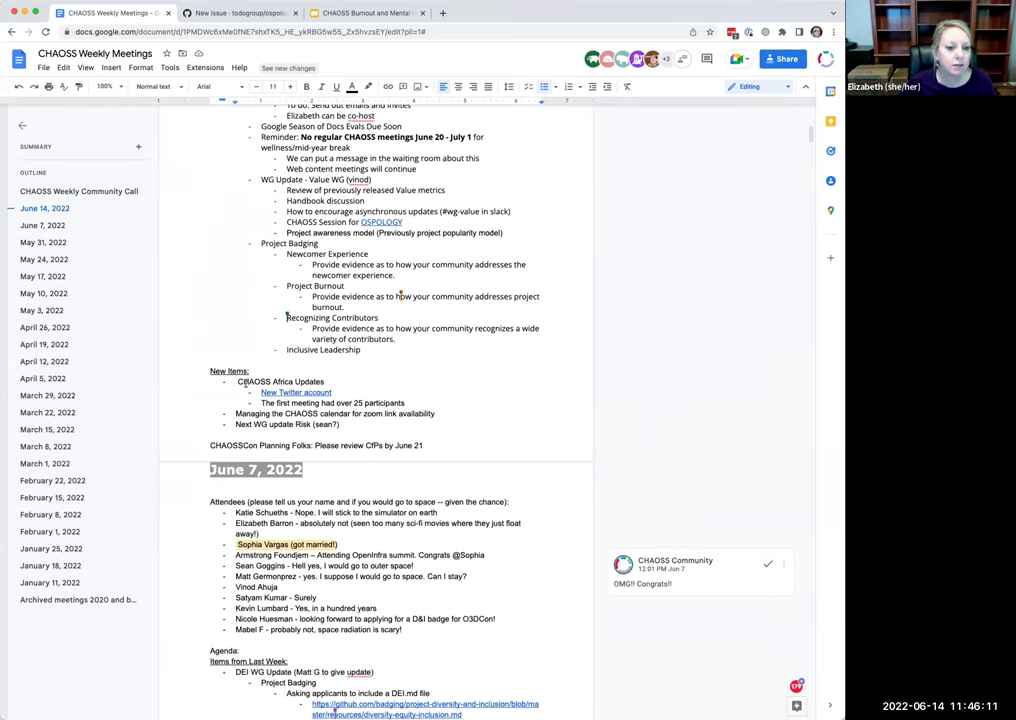
pyautogui.moveTo(238, 381); pyautogui.dragTo(406, 403)
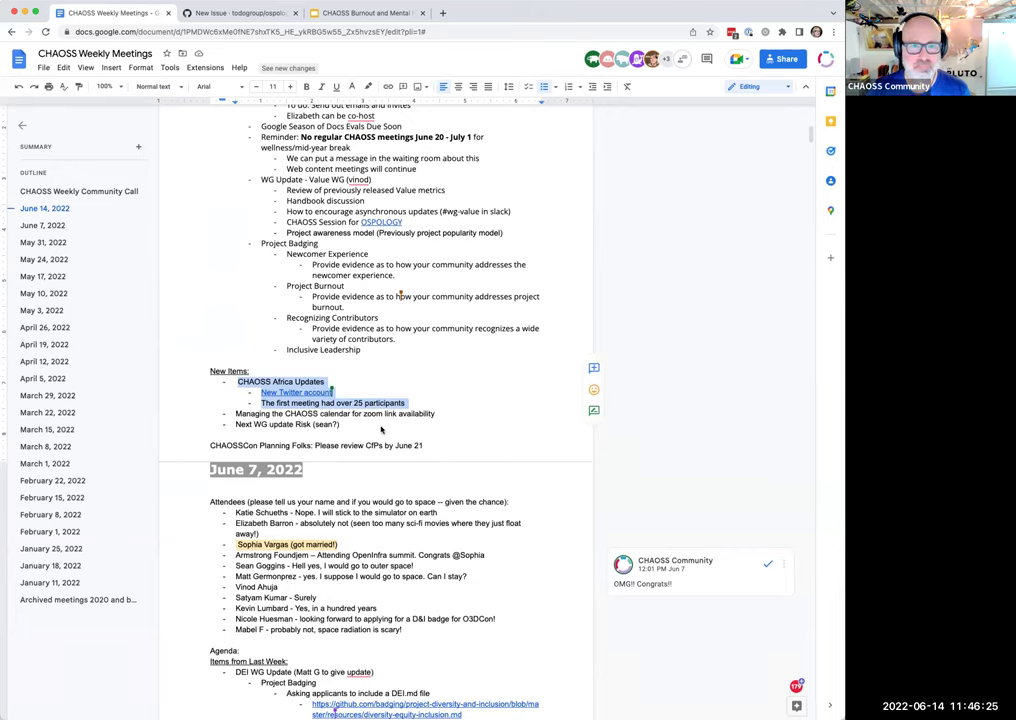
pyautogui.click(341, 425)
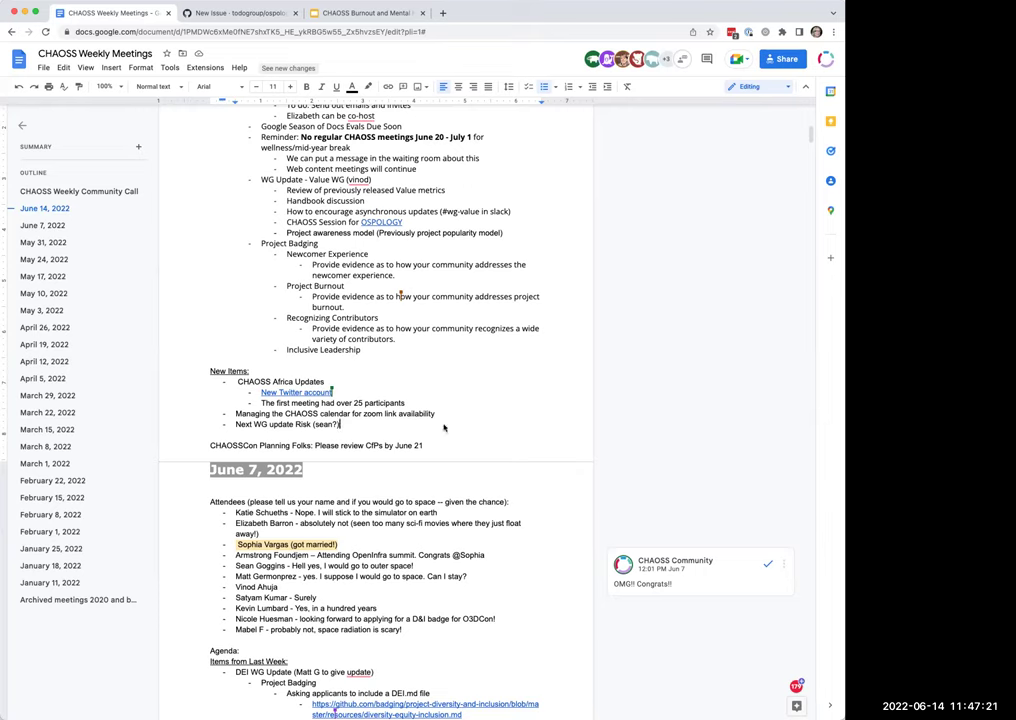
# Add a '#chaoss-africa in slack' bullet below the 25 participants note.
pyautogui.click(417, 402)
pyautogui.press('Return')
pyautogui.write('#chaoss-africa in slack')
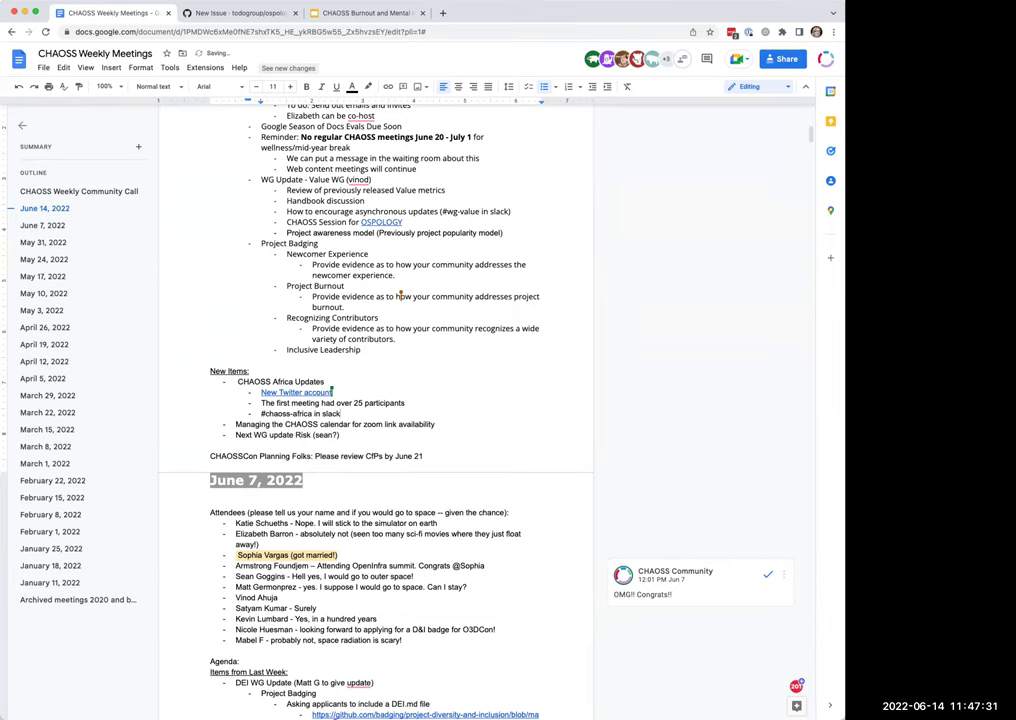
pyautogui.press('super+Tab')
pyautogui.click(396, 528)
# Add a bullet on focus groups created for contribution skillsets (Design, UX, Code, etc).
pyautogui.press('Return')
pyautogui.write('Focus groups were created for sk')
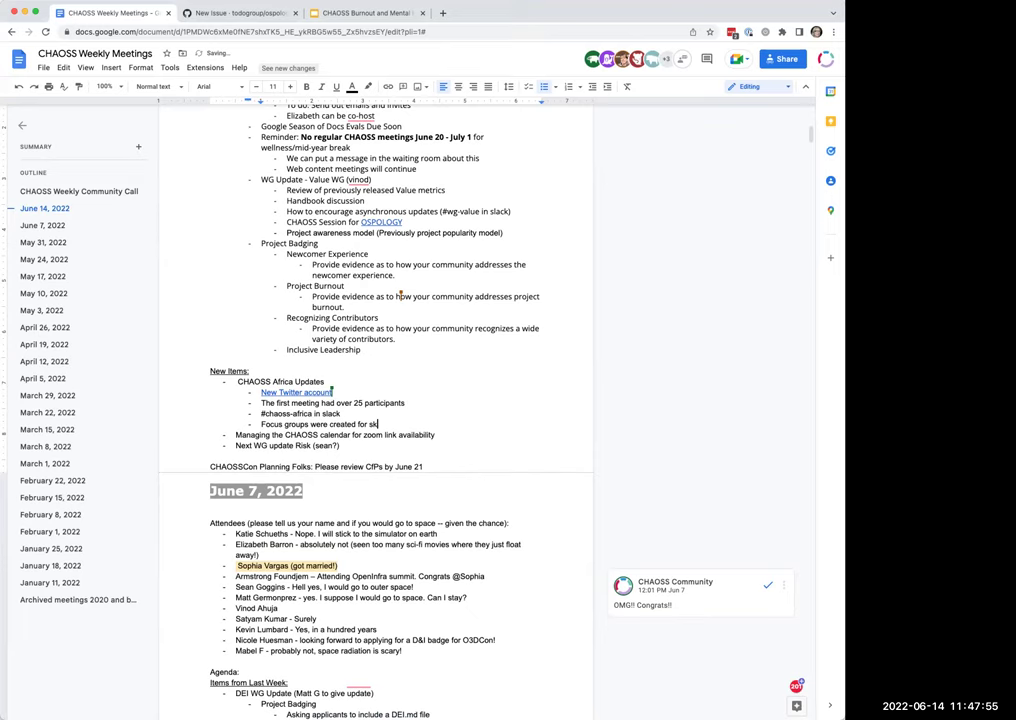
pyautogui.press('BackSpace')
pyautogui.press('BackSpace')
pyautogui.write('contribution skillsets (Design.')
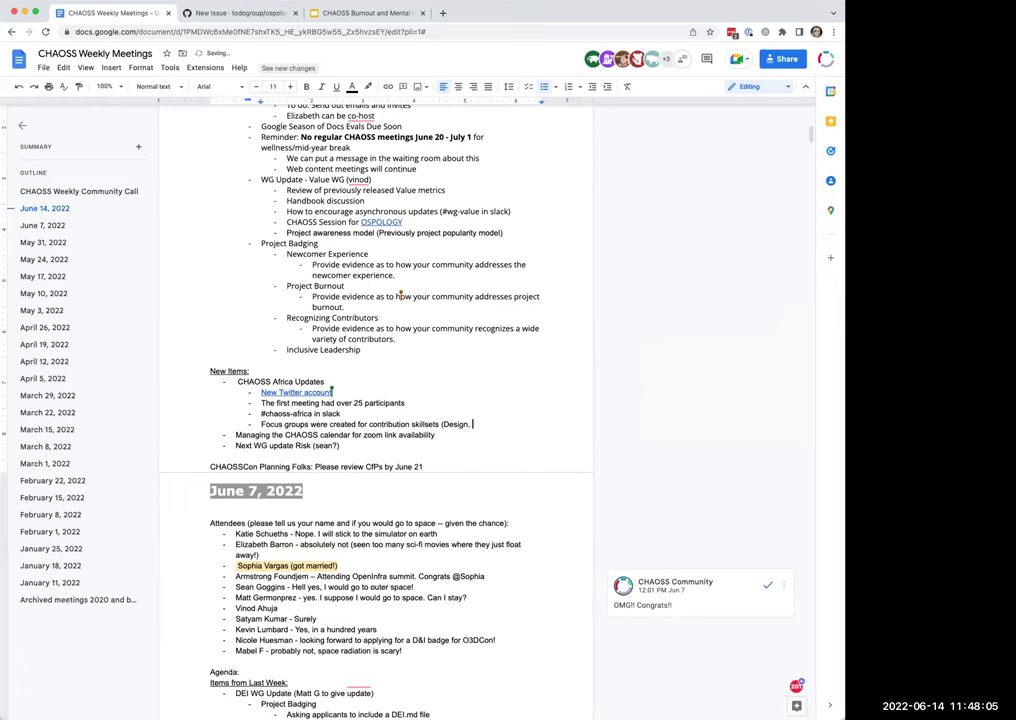
pyautogui.write(' UX, Code, etc)')
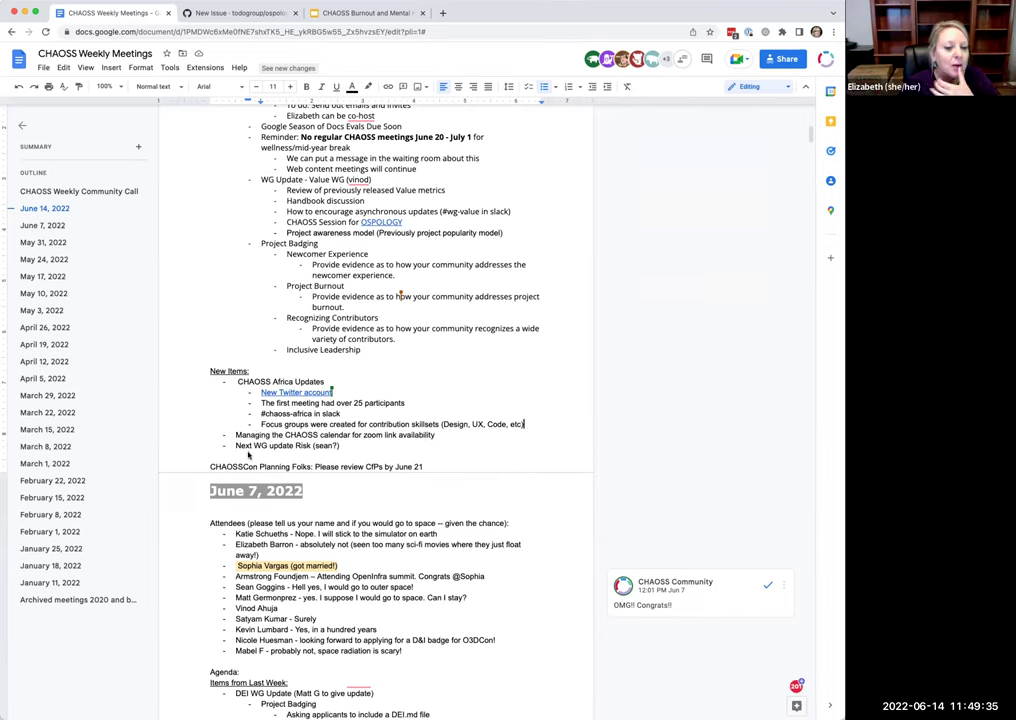
pyautogui.moveTo(237, 434); pyautogui.dragTo(437, 435)
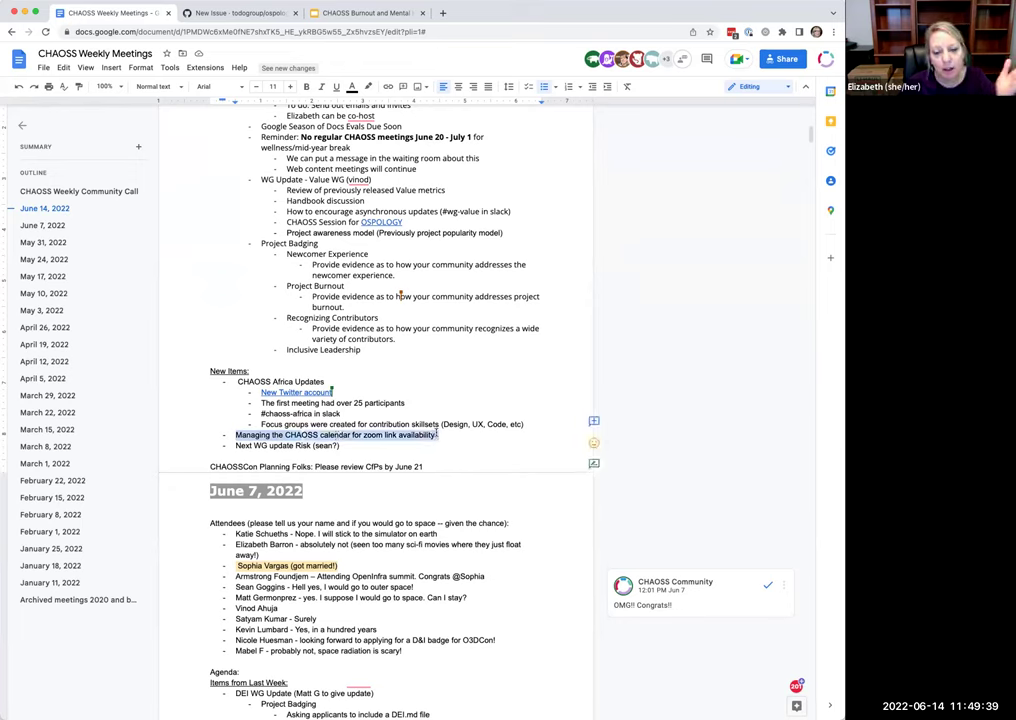
pyautogui.click(341, 445)
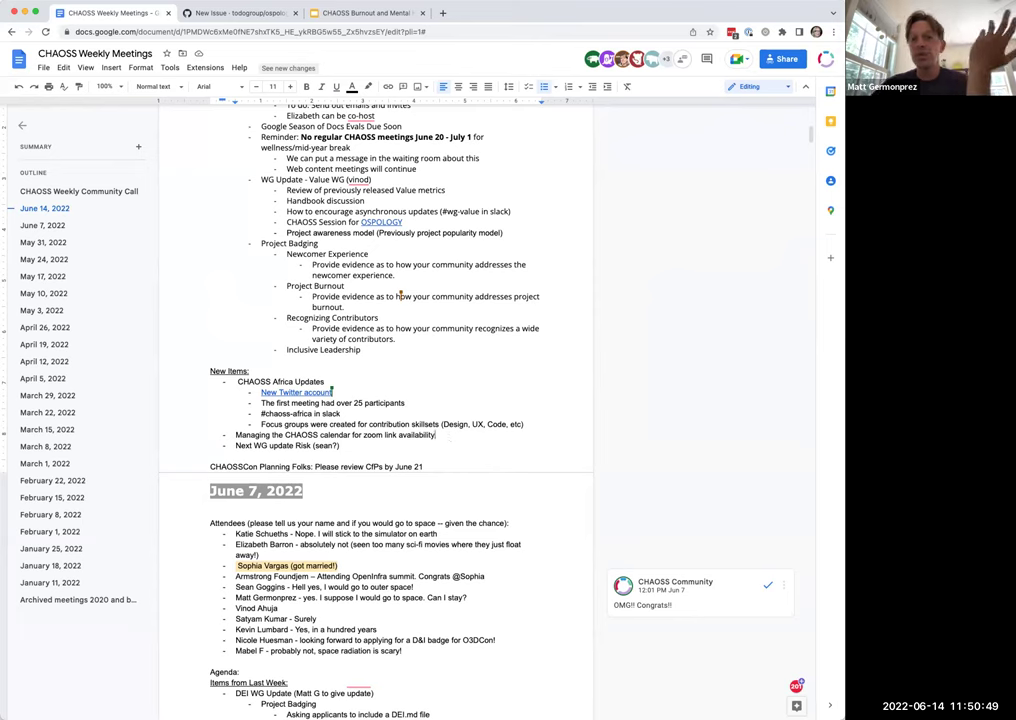
# Add an indented sub-point 'Lets look at multiple zoom channels' under the calendar item.
pyautogui.click(447, 436)
pyautogui.press('Return')
pyautogui.press('Tab')
pyautogui.write('Lets look')
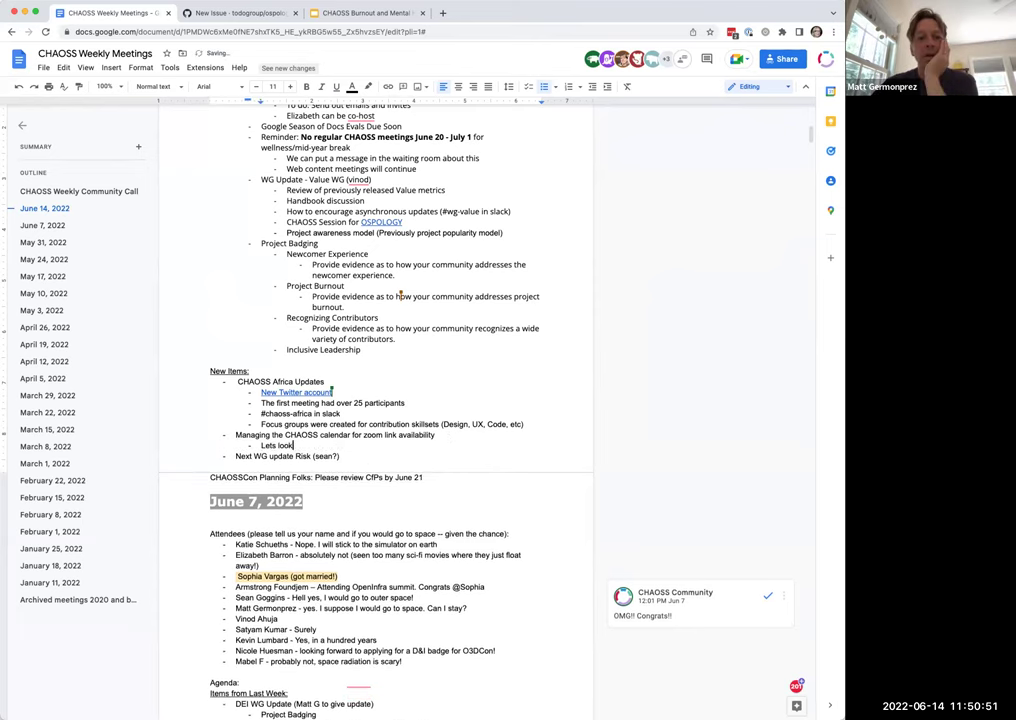
pyautogui.write(' at multiple h')
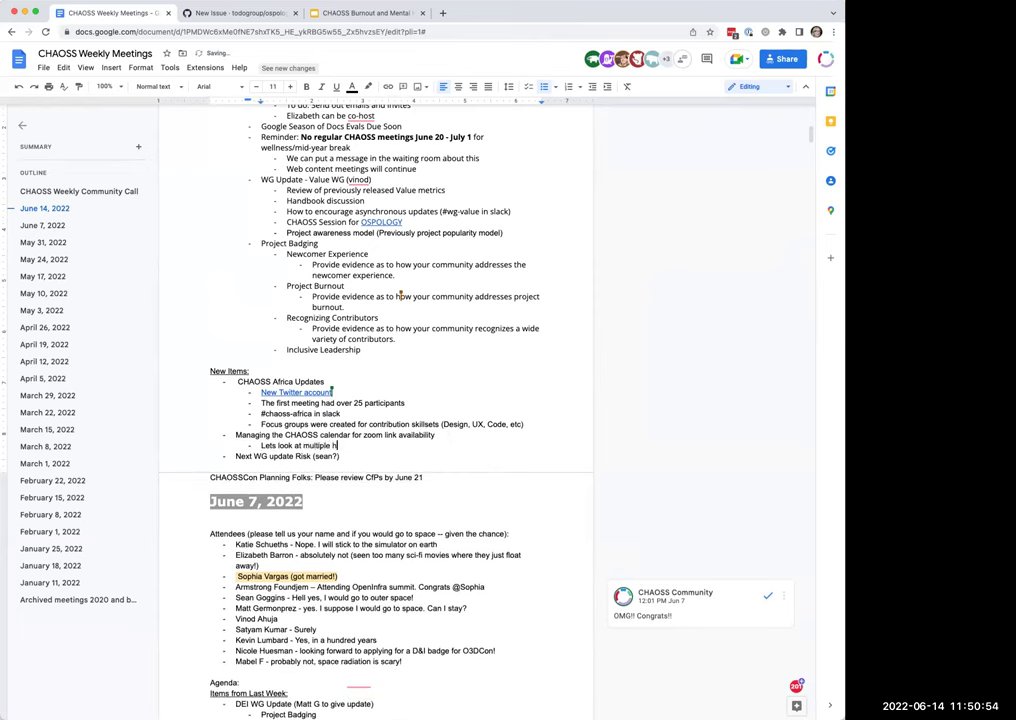
pyautogui.press('BackSpace')
pyautogui.write('zoom ')
pyautogui.write('channels')
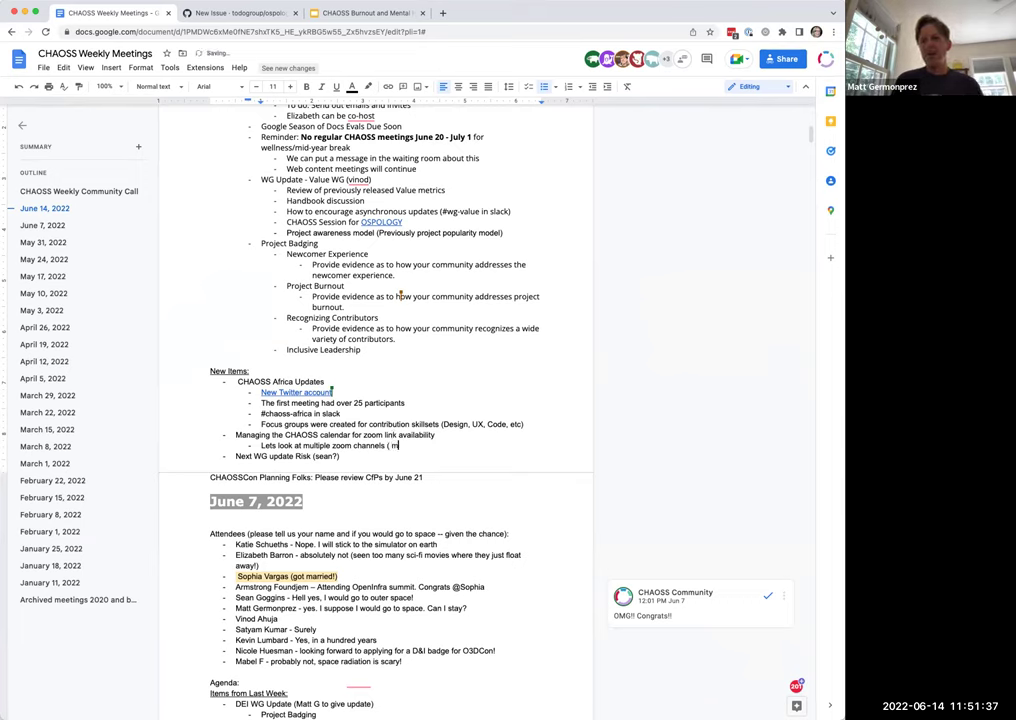
# Append '(one for chaoscast, one for mentorship)' after 'zoom channels', fixing the mentorship typo.
pyautogui.write('(')
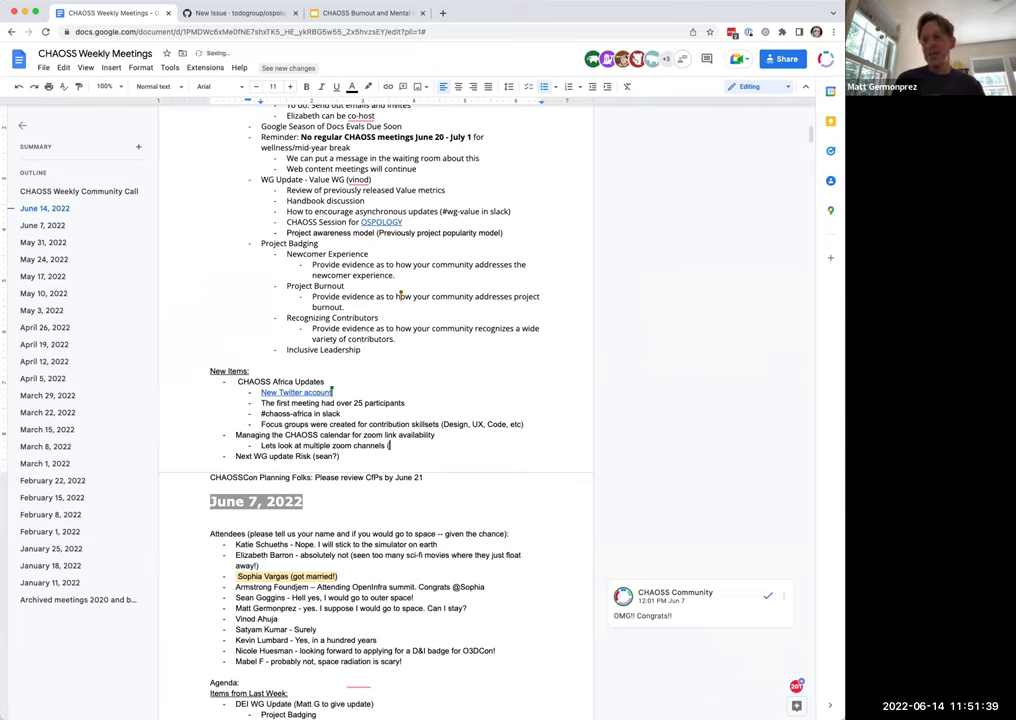
pyautogui.write('one for chaoscast, one for ment')
pyautogui.write('oship')
pyautogui.press('BackSpace')
pyautogui.press('BackSpace')
pyautogui.press('BackSpace')
pyautogui.press('BackSpace')
pyautogui.write('rship)')
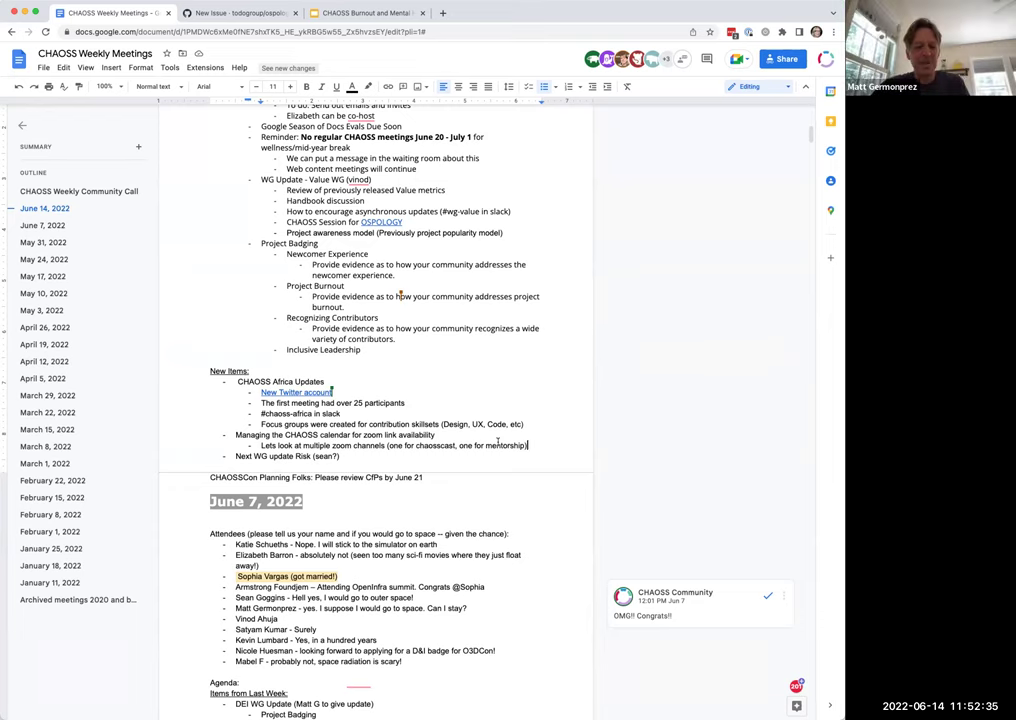
pyautogui.click(550, 448)
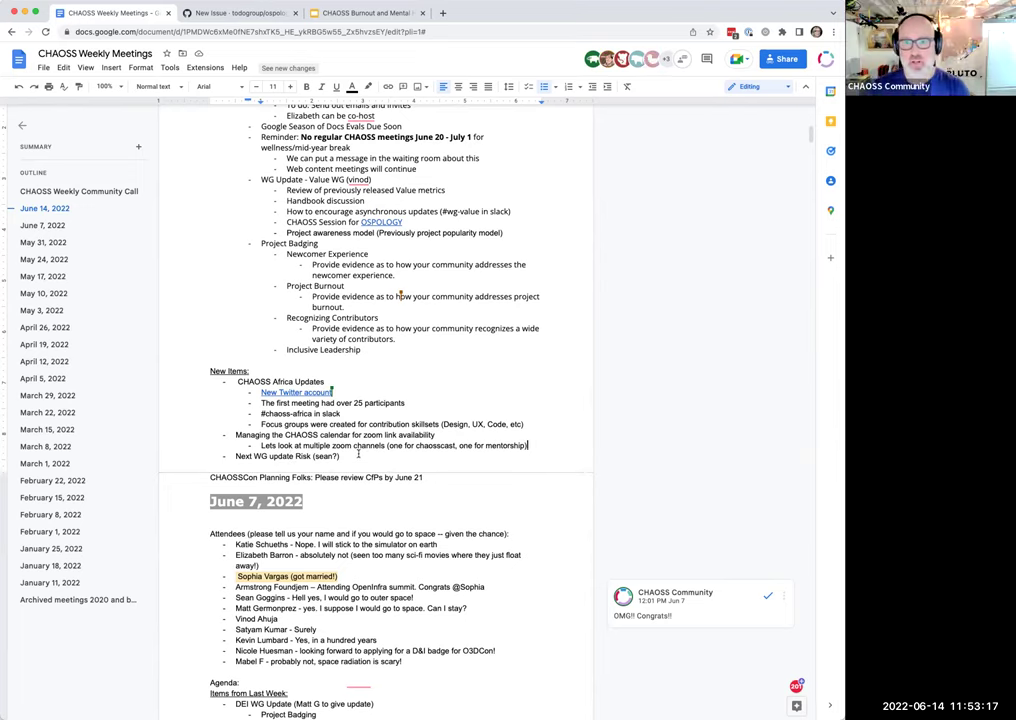
# Add 'and sophia' as a second presenter in the WG update item.
pyautogui.click(334, 456)
pyautogui.write('and sophia')
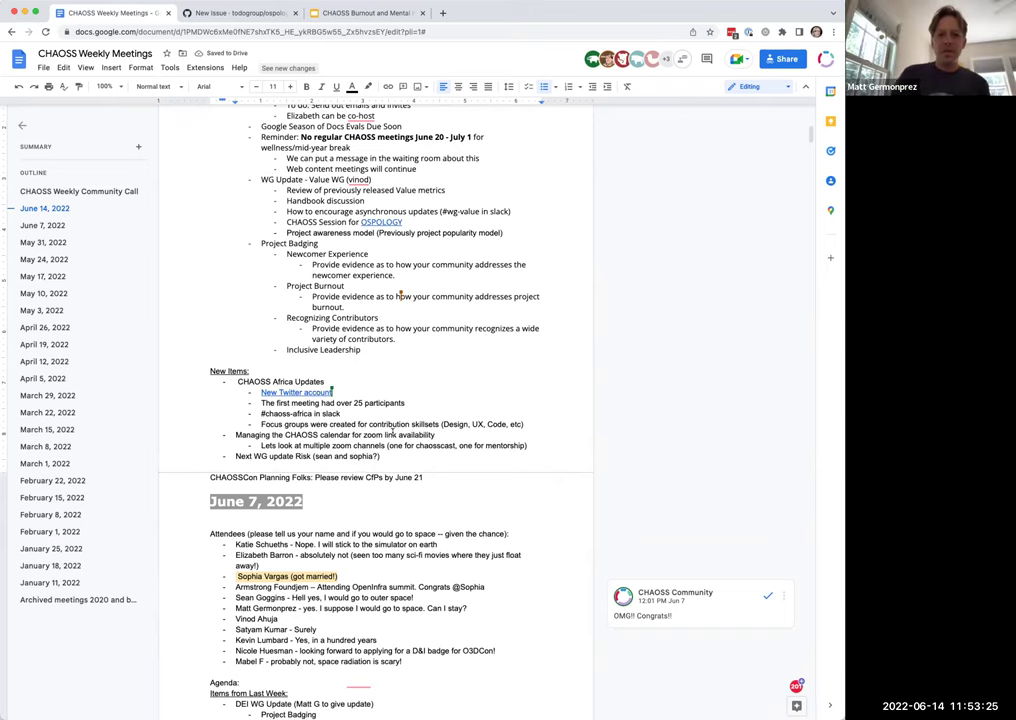
pyautogui.scroll(10, 380, 455)
pyautogui.scroll(-3, 279, 491)
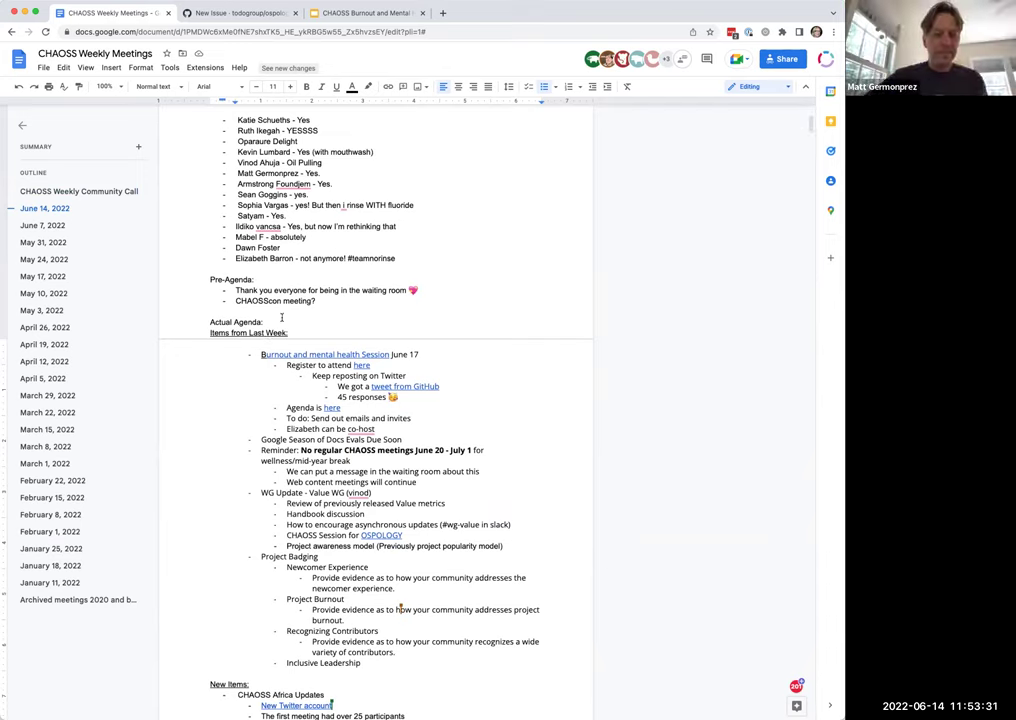
pyautogui.scroll(-5, 278, 323)
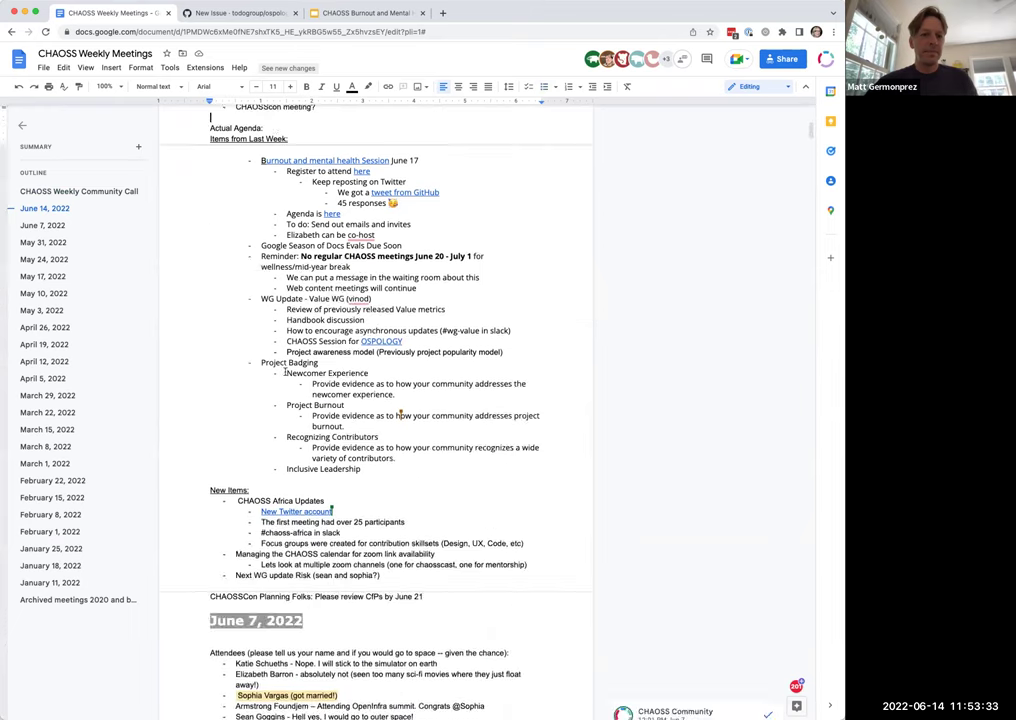
pyautogui.scroll(2, 436, 470)
# Add an unbulleted 'NEXT MEETING JULY 5' line below the WG update item.
pyautogui.click(436, 470)
pyautogui.press('Return')
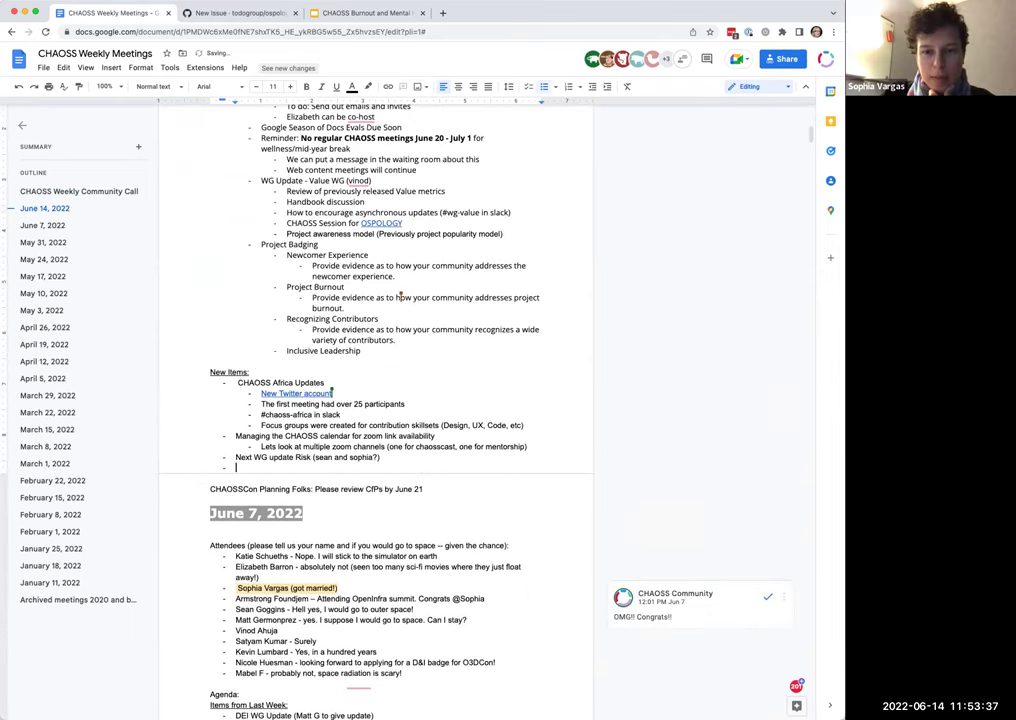
pyautogui.press('Return')
pyautogui.write('NEXT MEETING JULY 5')
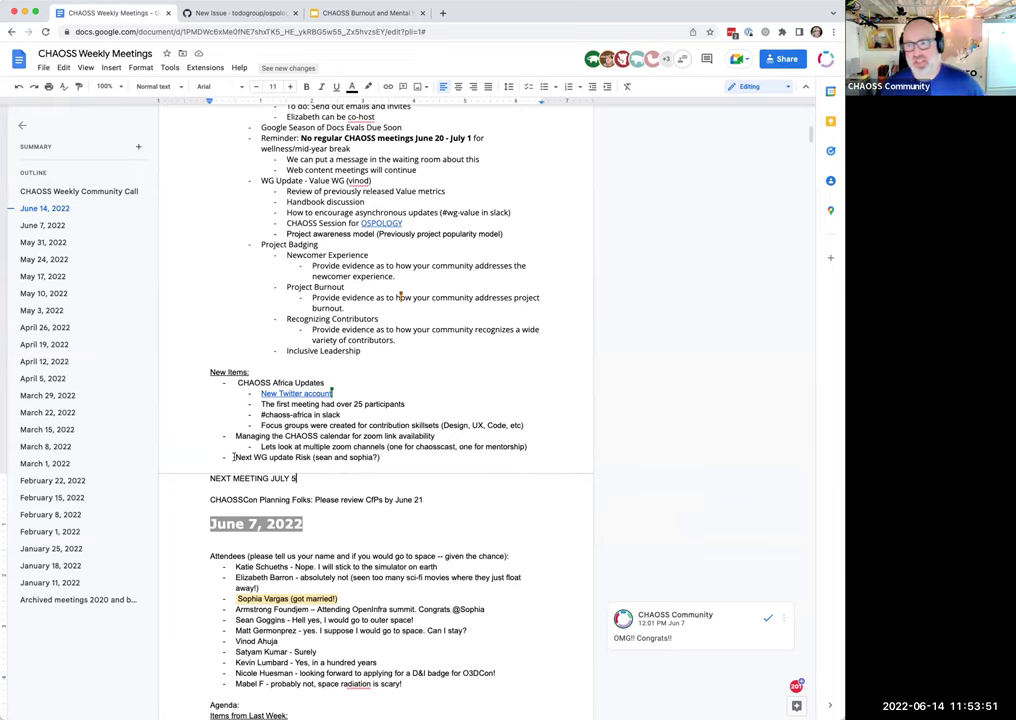
# Append '- July 12' to the WG update line and insert 'Newt' after 'Next'.
pyautogui.click(380, 457)
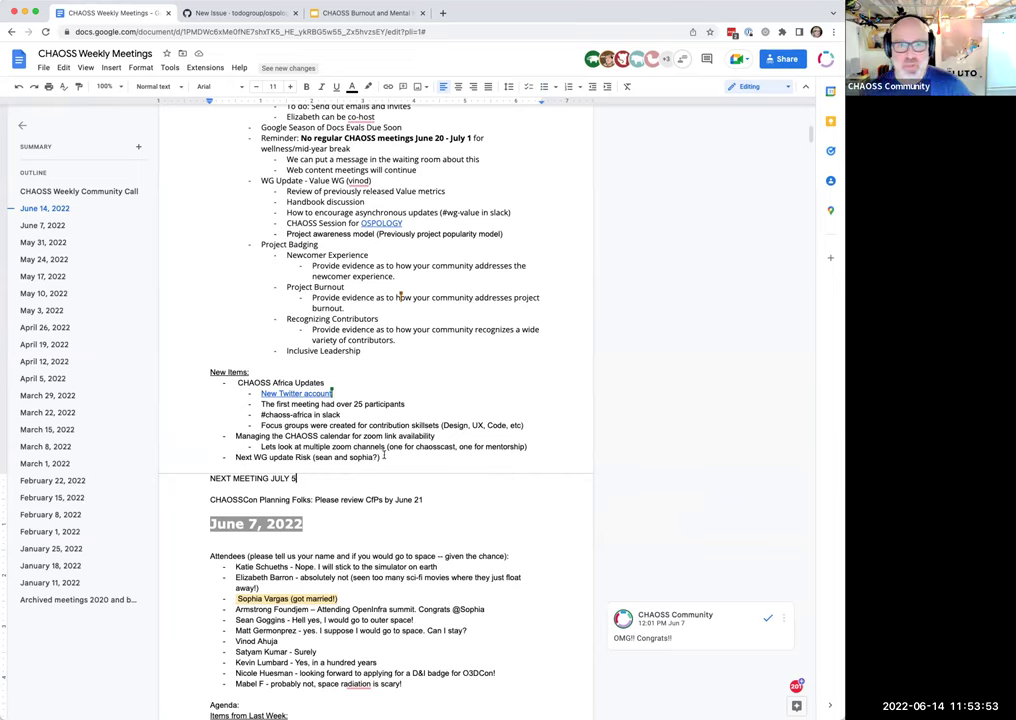
pyautogui.write('-')
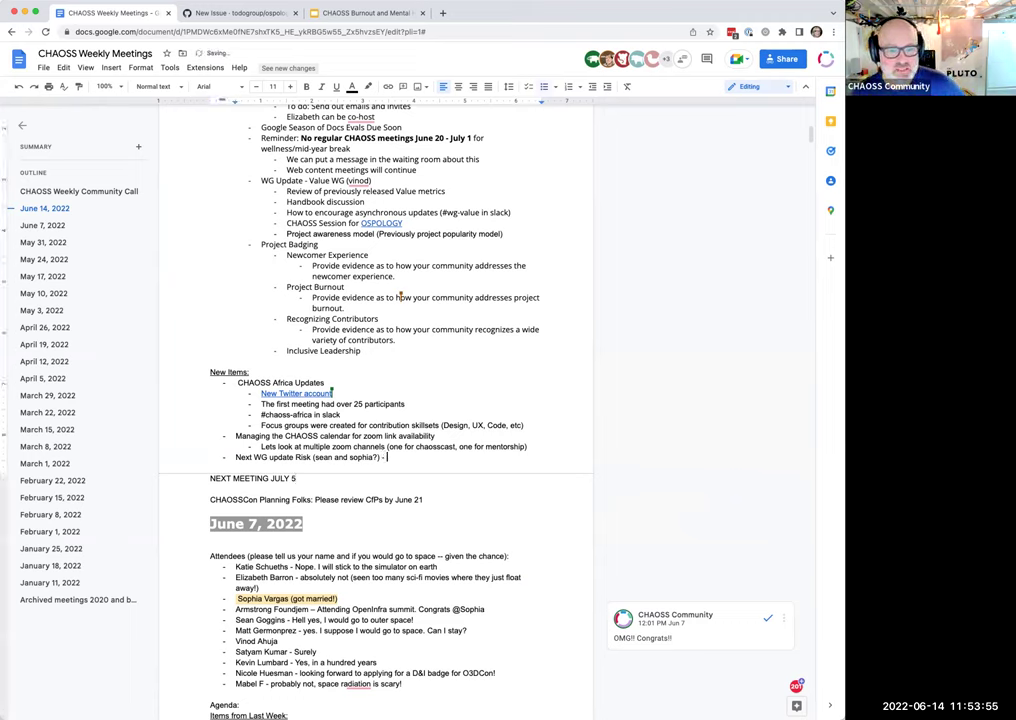
pyautogui.click(253, 457)
pyautogui.write('Newt')
pyautogui.click(415, 457)
pyautogui.write('July 12')
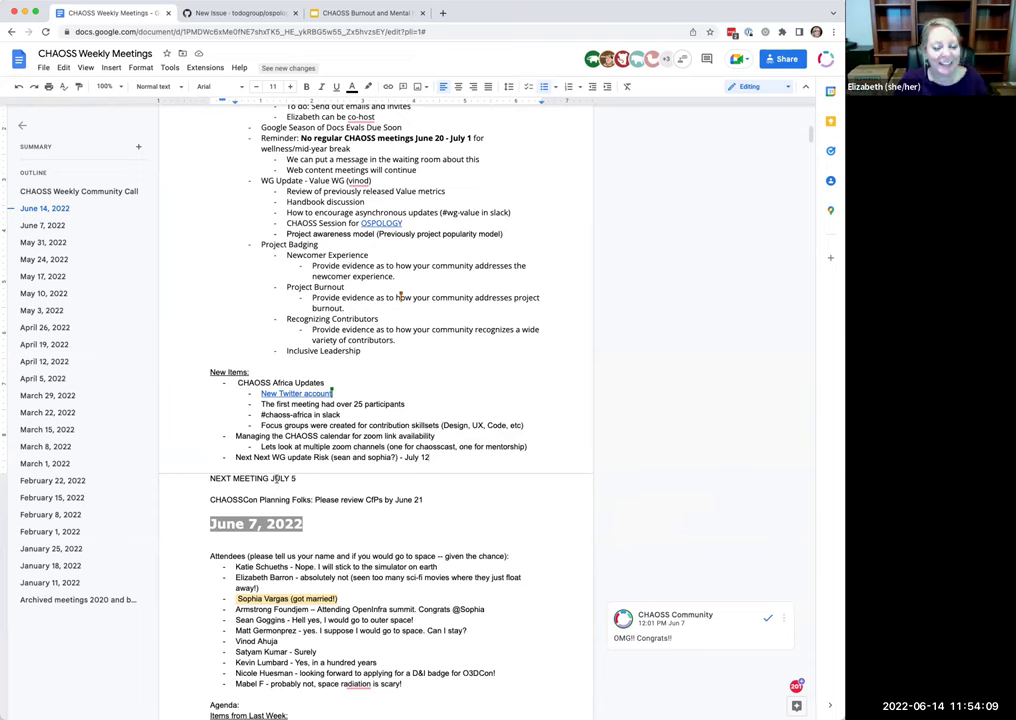
pyautogui.click(307, 477)
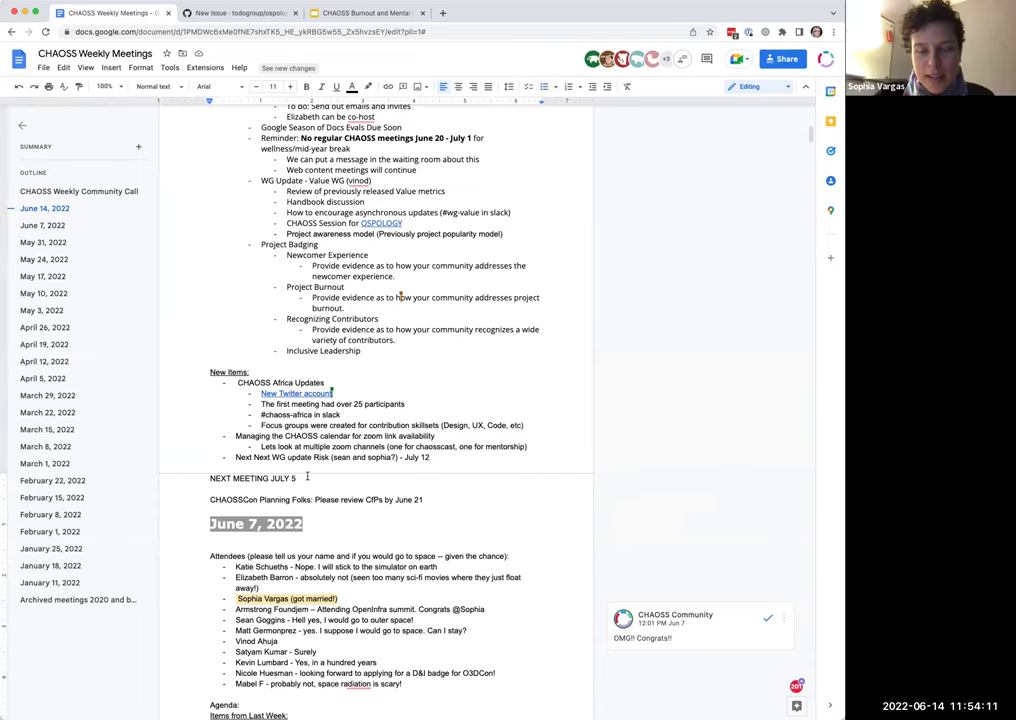